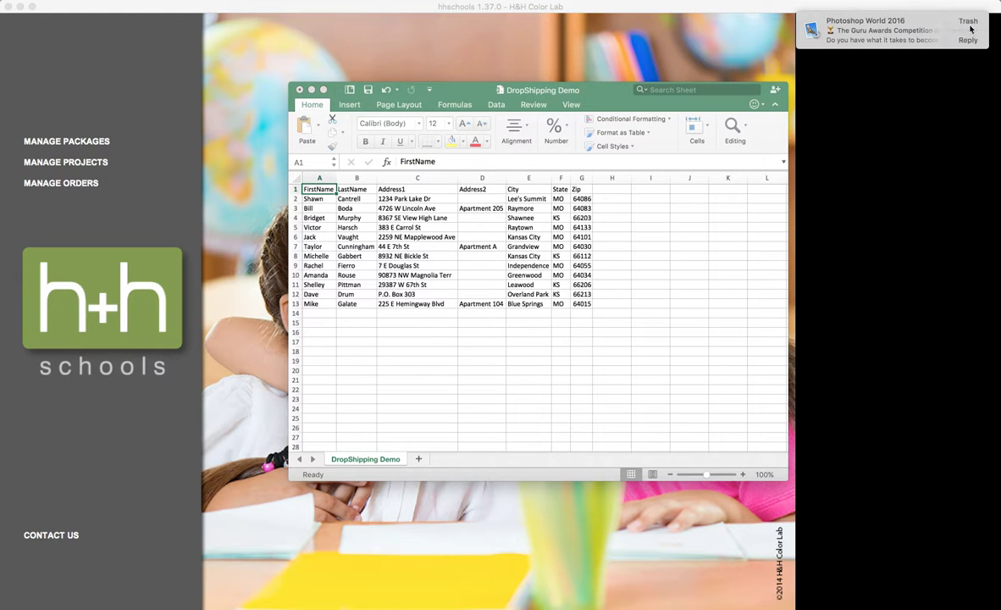
Switch to H&H Schools and create a new project named "Ship To Demo".
left_click(971, 30)
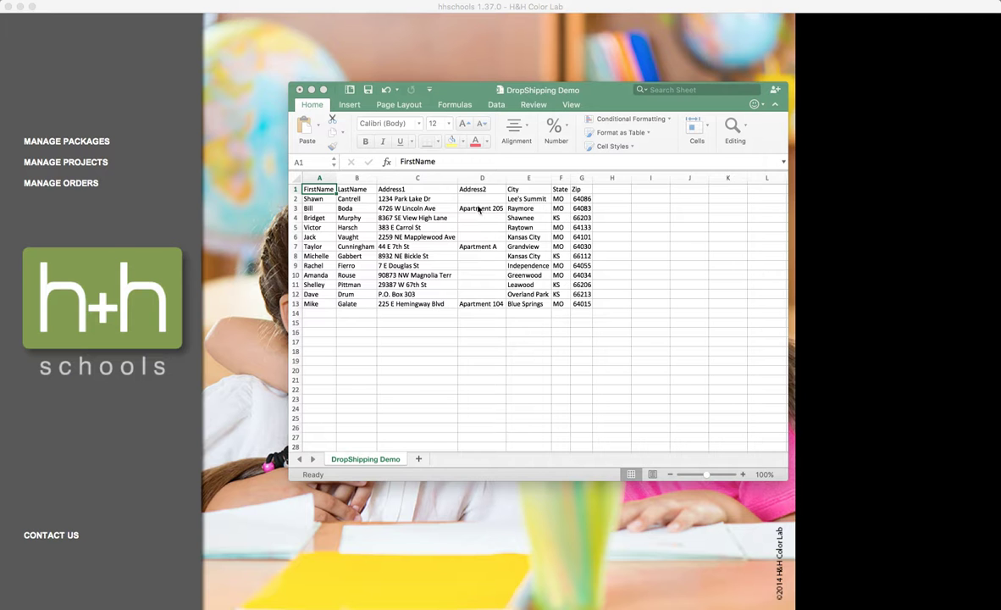
left_click(237, 180)
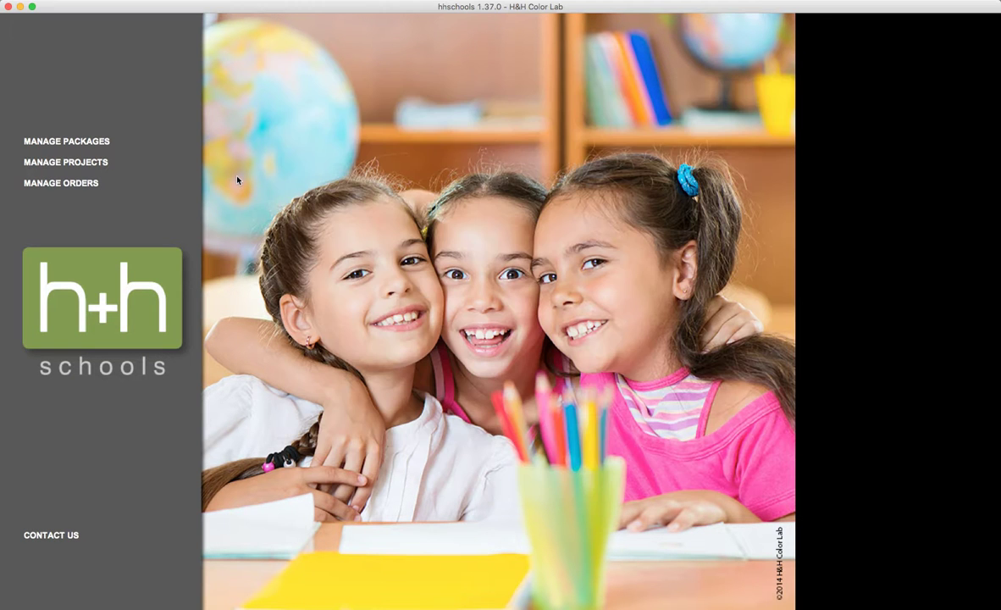
left_click(151, 165)
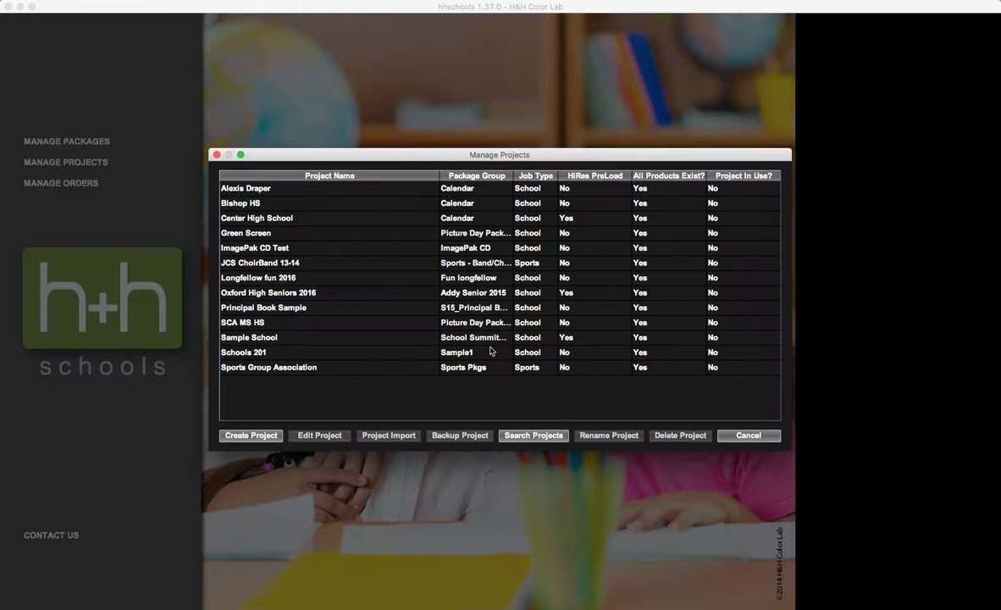
left_click(239, 437)
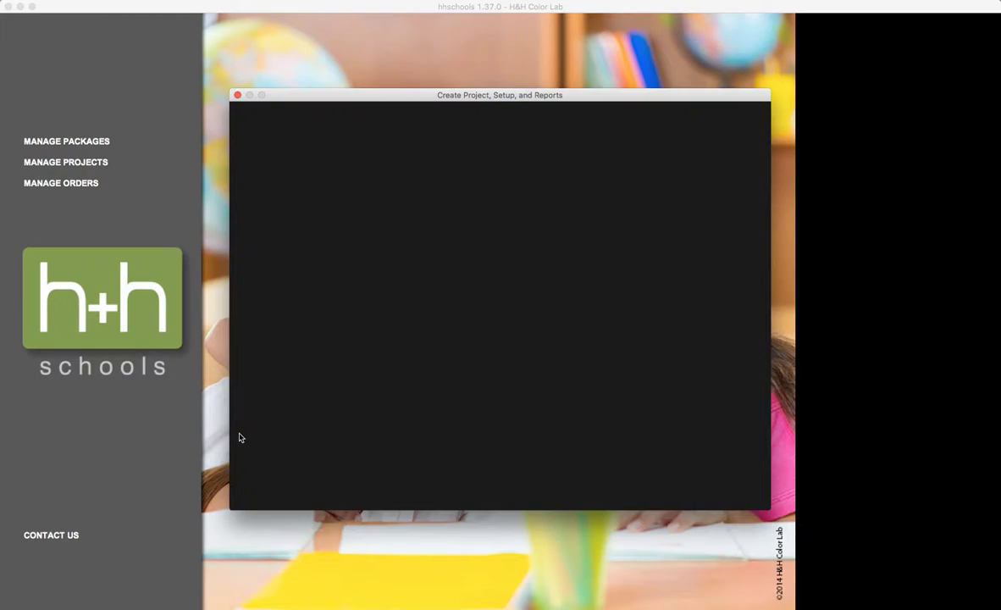
type("Ship ")
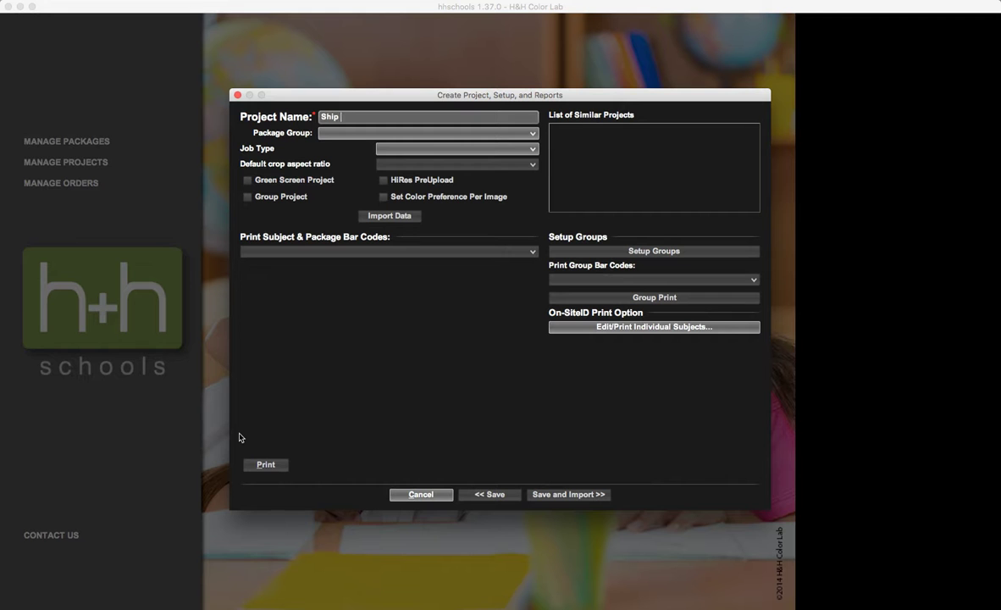
type("To Demo")
Set the project's package group to Calendar and its job type to School.
left_click(461, 134)
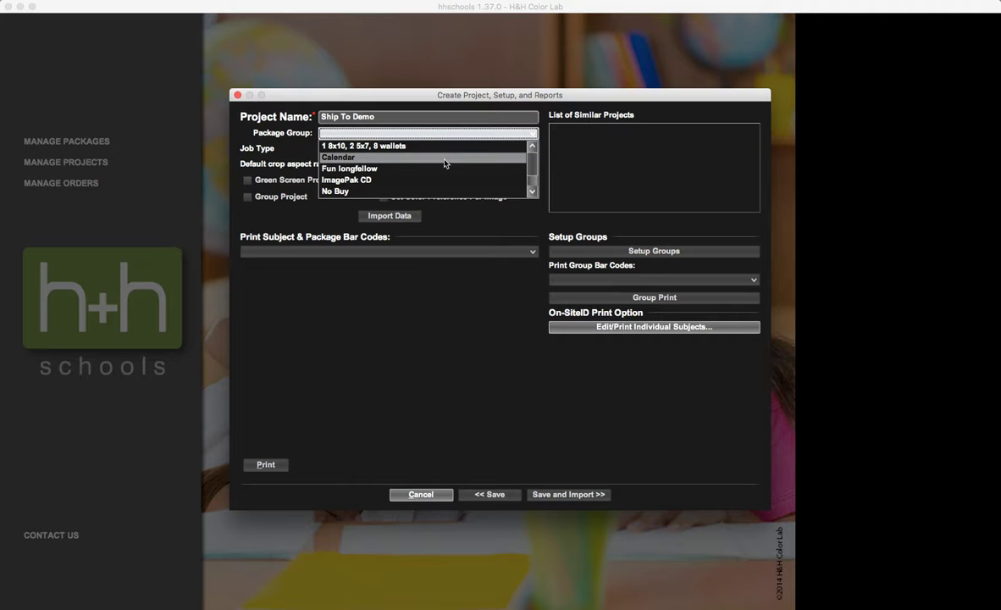
left_click(444, 158)
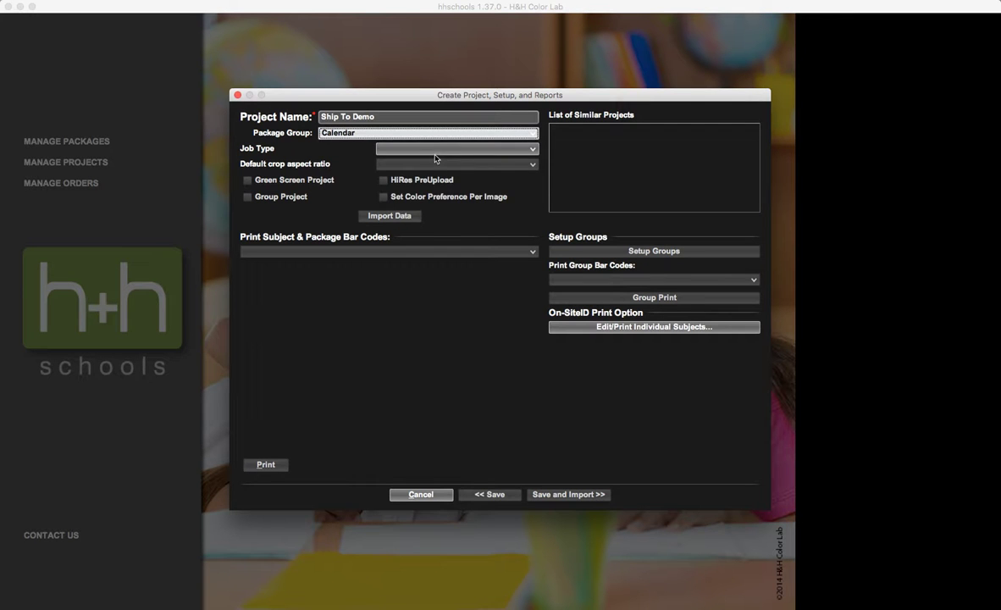
key("Tab")
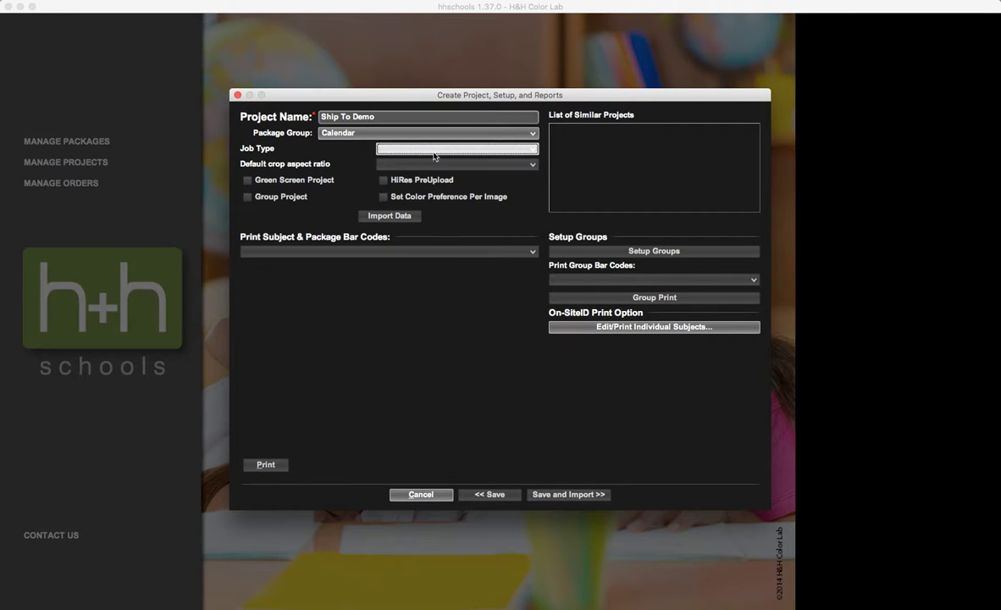
left_click(434, 151)
left_click(431, 170)
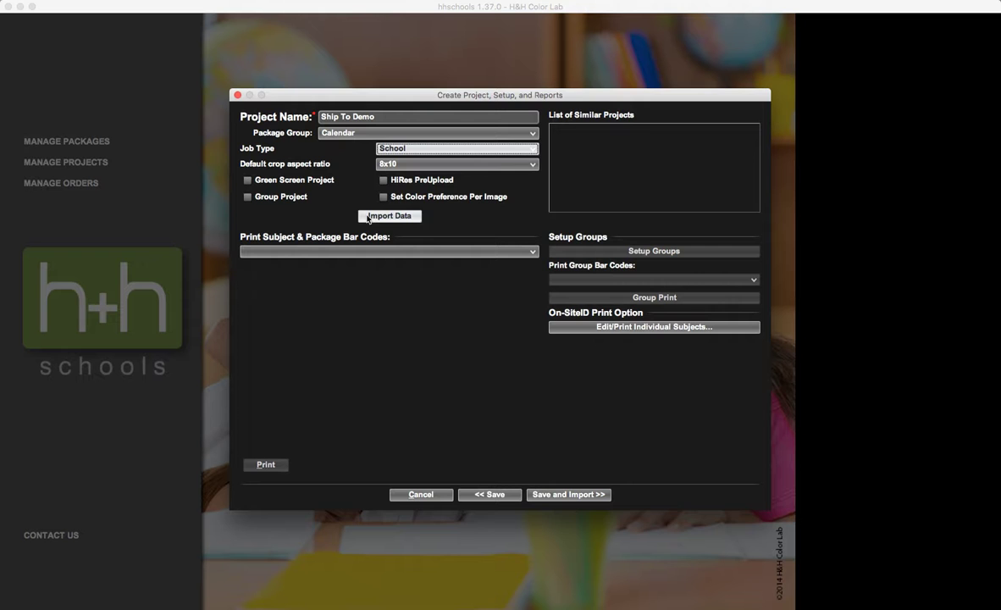
Import the subject data from DropShipping Demo.csv in the Drop Shipping Demo folder into the project.
left_click(368, 218)
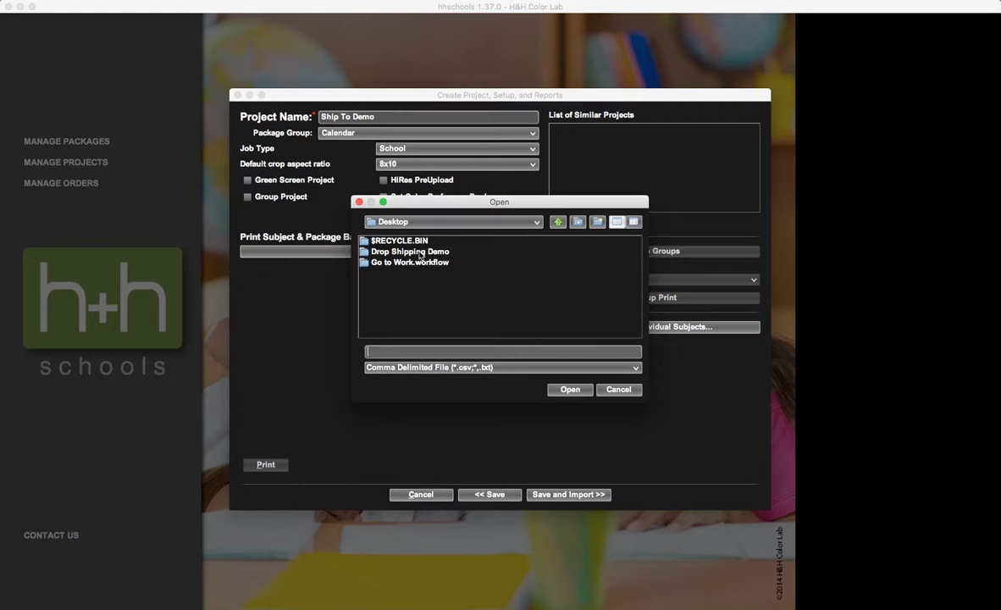
double_click(388, 253)
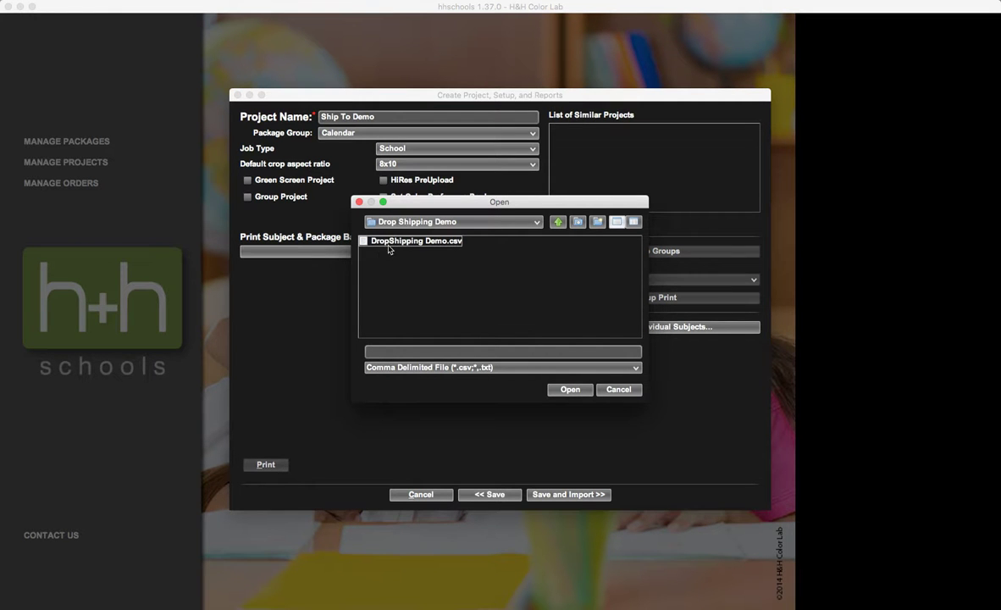
left_click(391, 243)
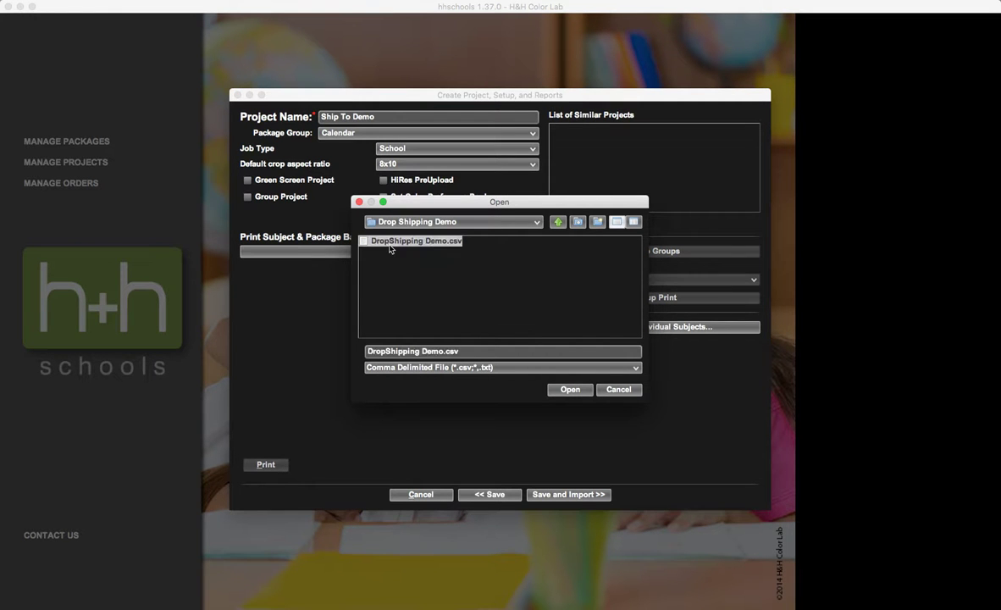
left_click(570, 390)
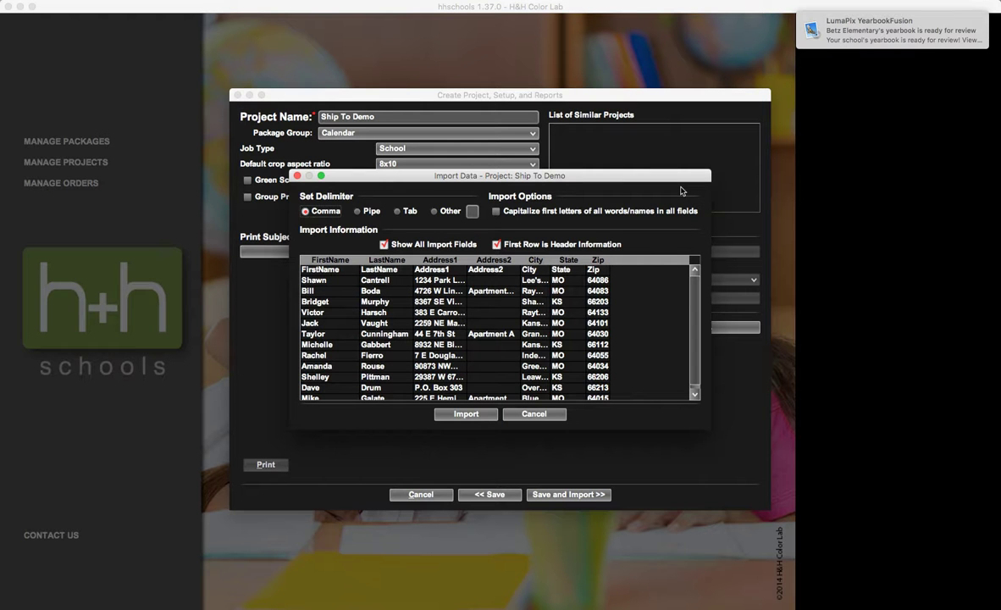
left_click(458, 415)
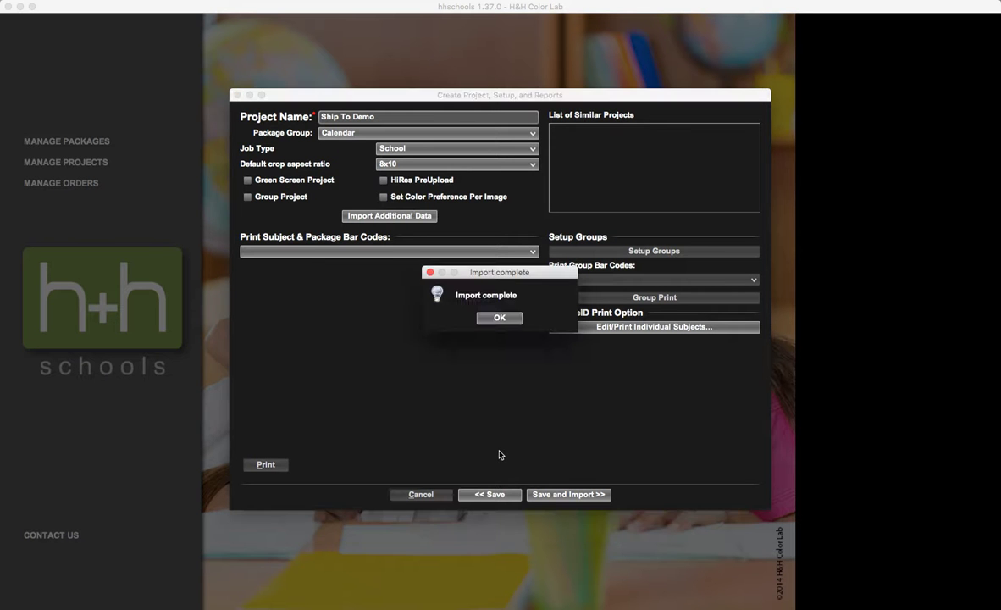
left_click(500, 319)
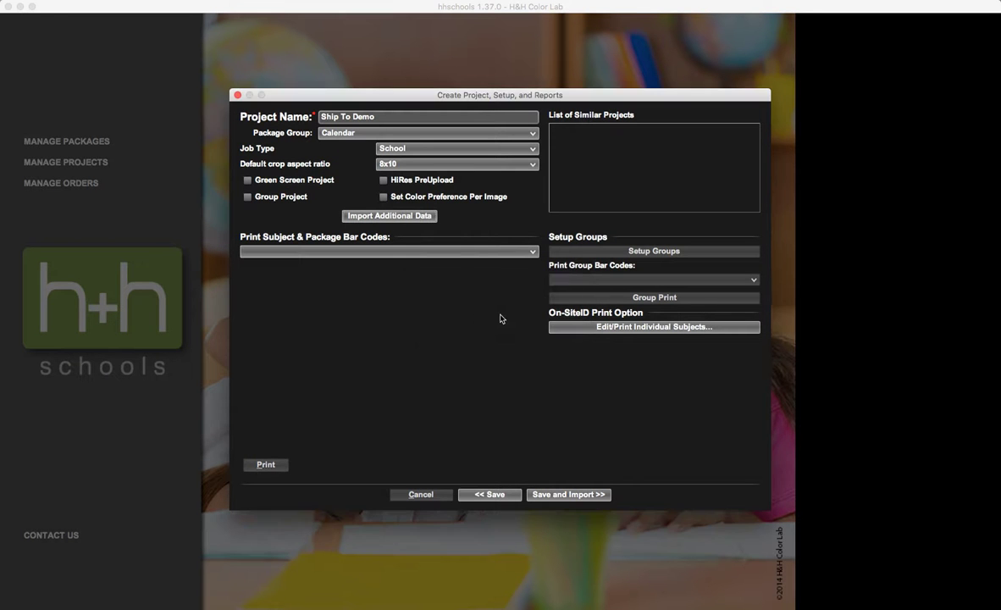
Save the project, continue to the image import, and set the camera name to 1.
left_click(580, 500)
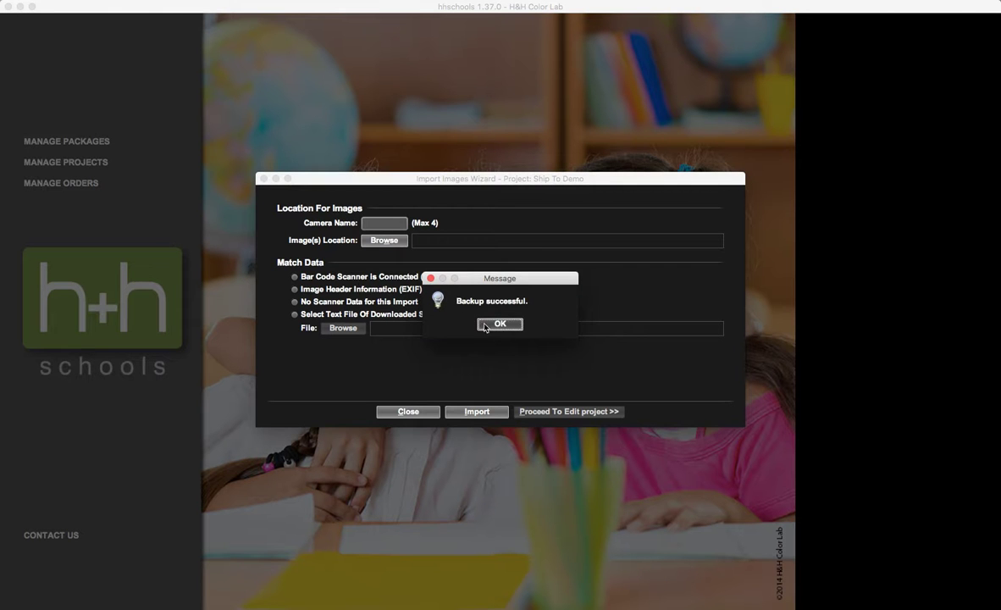
left_click(500, 324)
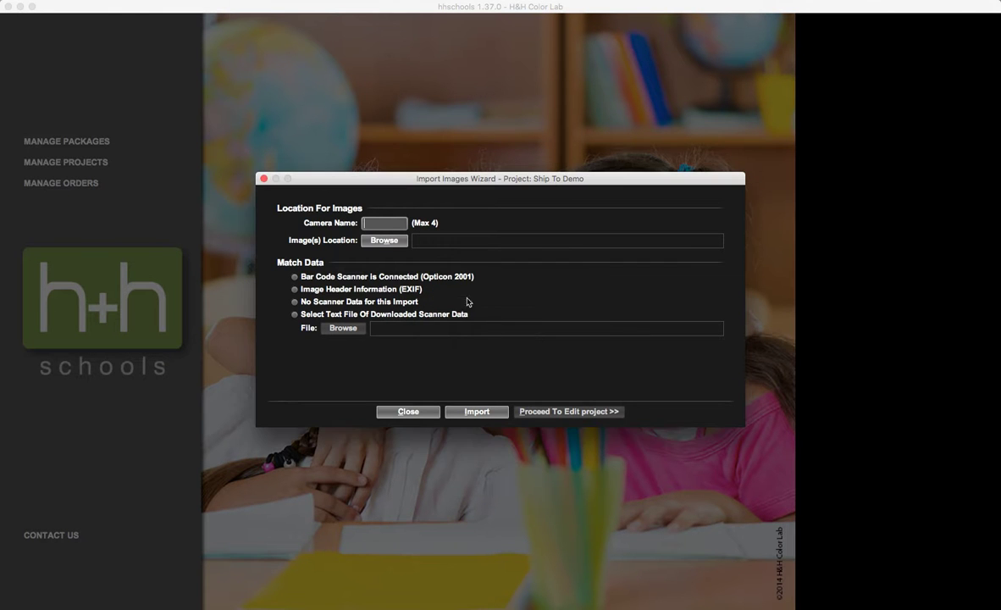
left_click(381, 223)
type("1")
Import all the JPG images from the Drop Shipping Demo folder with no scanner data.
left_click(386, 241)
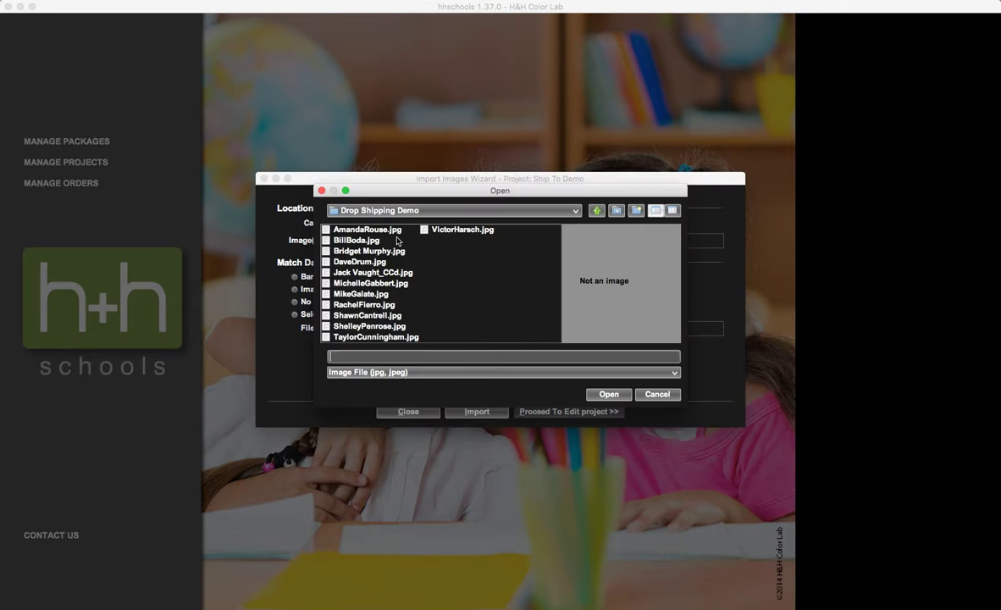
left_click(378, 231)
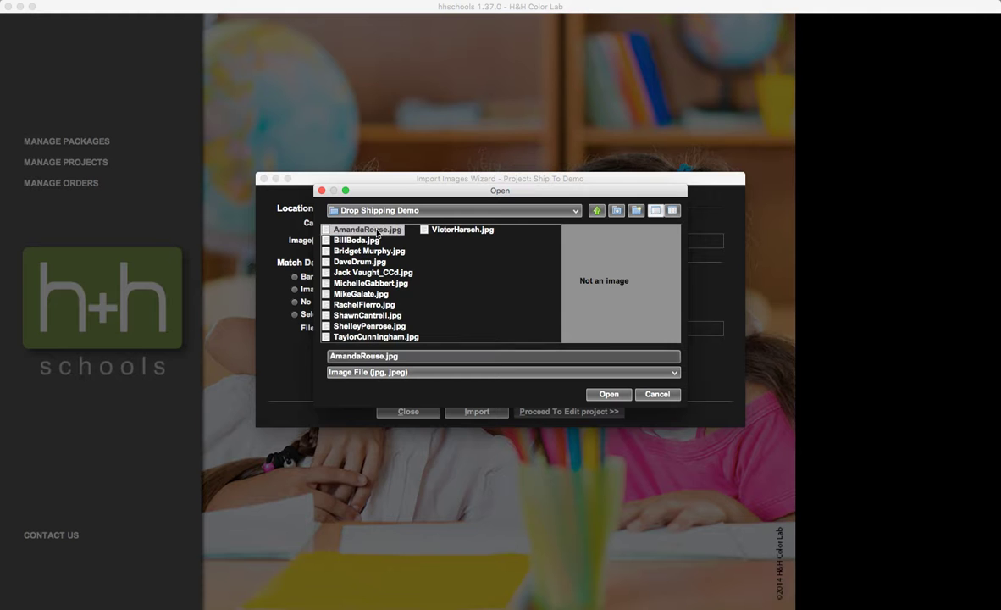
left_click(457, 230, "shift")
left_click(610, 395)
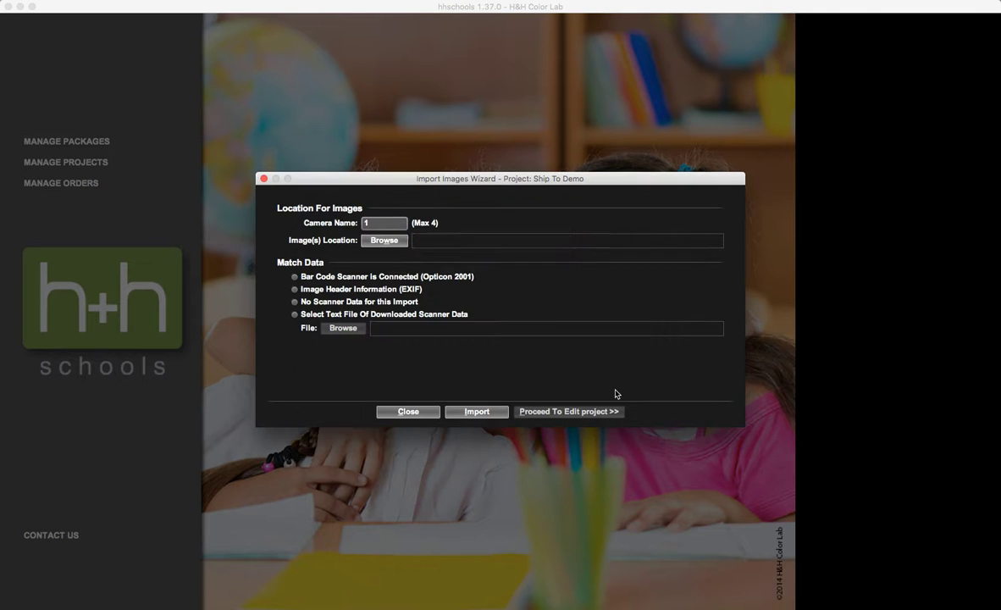
left_click(342, 302)
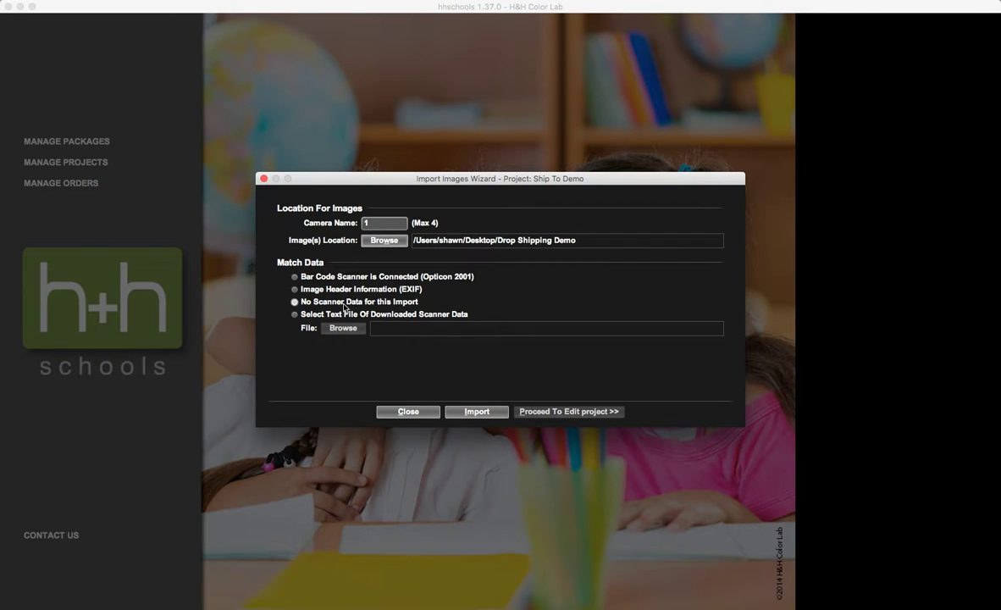
left_click(500, 412)
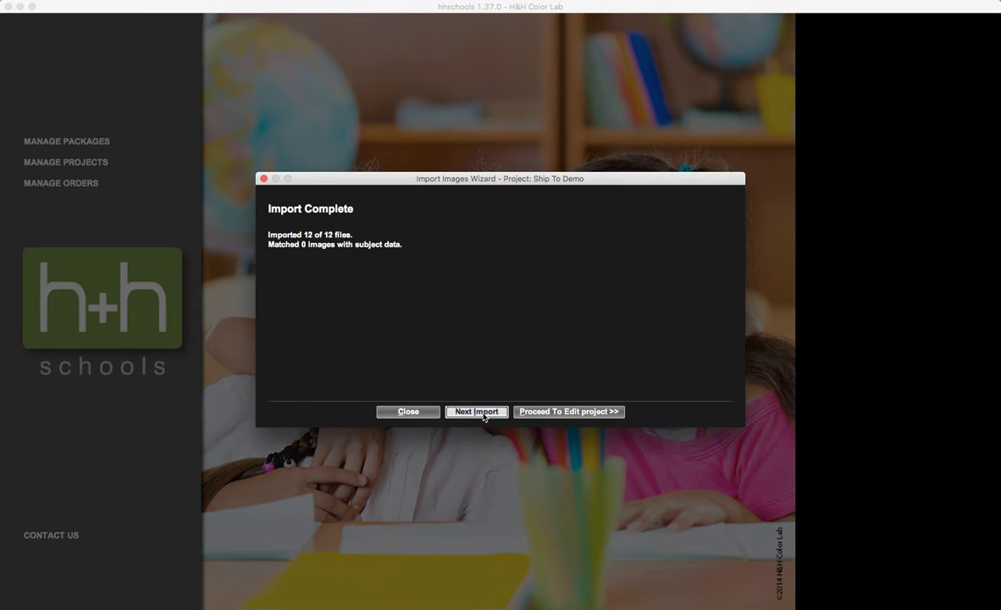
Proceed to editing the project in an enlarged window and match image 1 to the subject record named in its original filename.
left_click(563, 413)
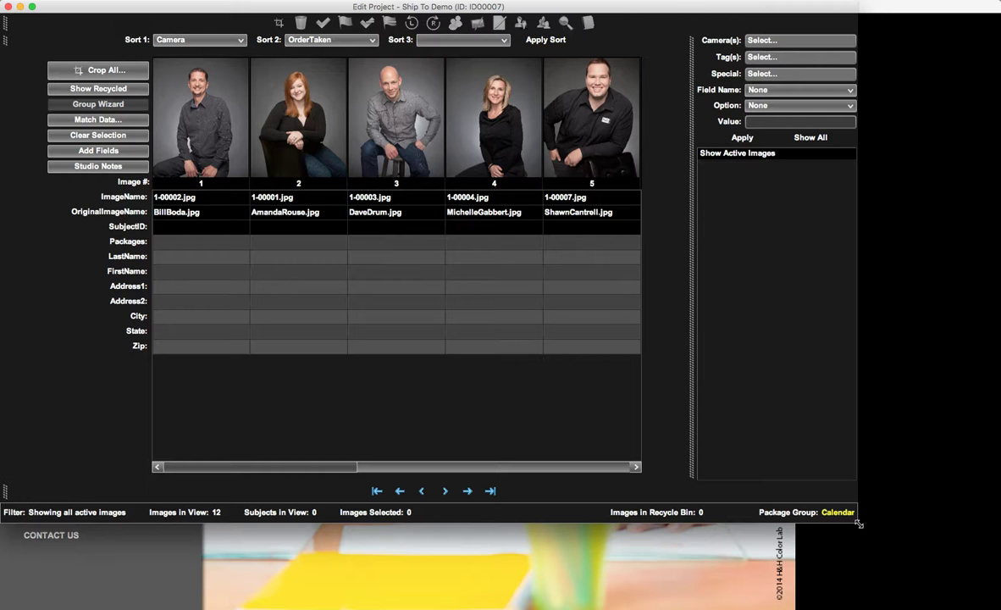
left_click_drag(872, 537, 995, 604)
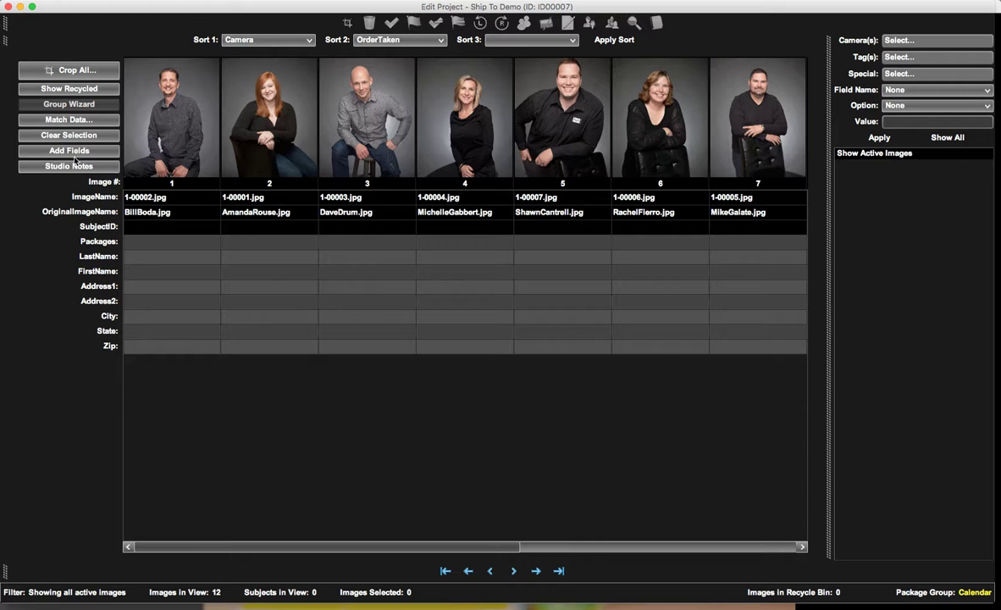
left_click(79, 121)
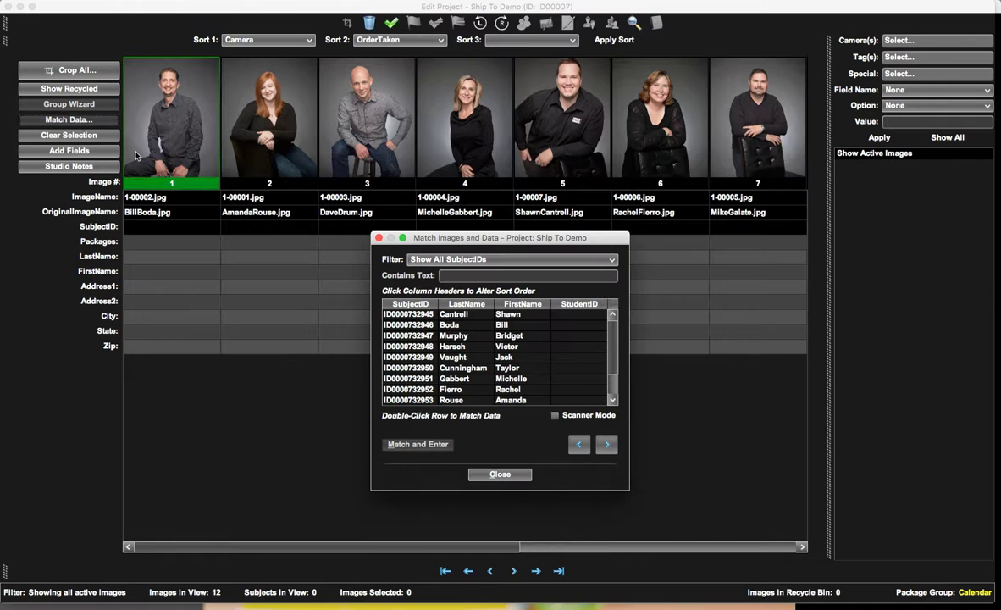
double_click(470, 327)
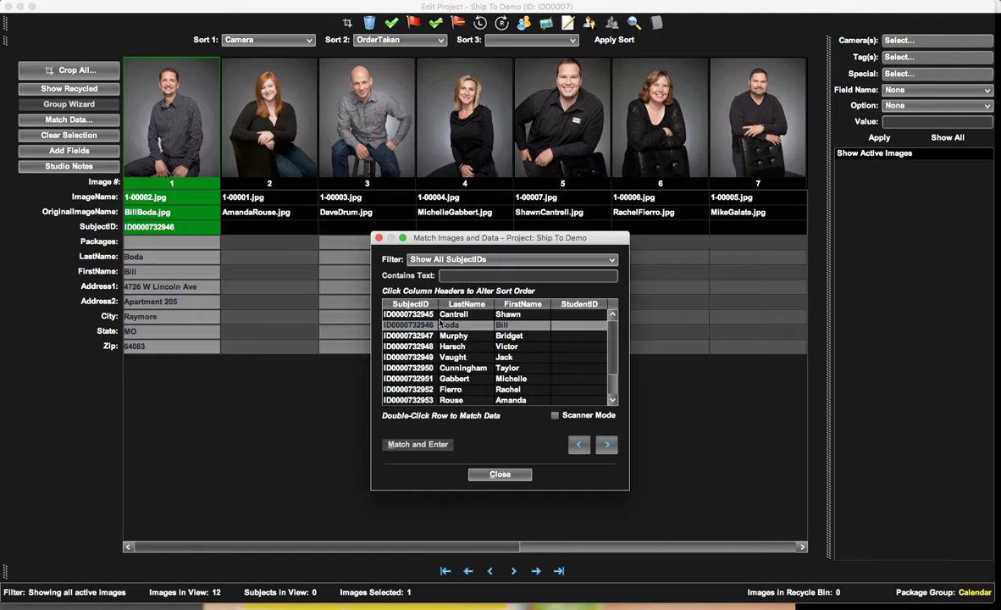
Match image 2 to the subject record named in its original filename.
left_click(607, 444)
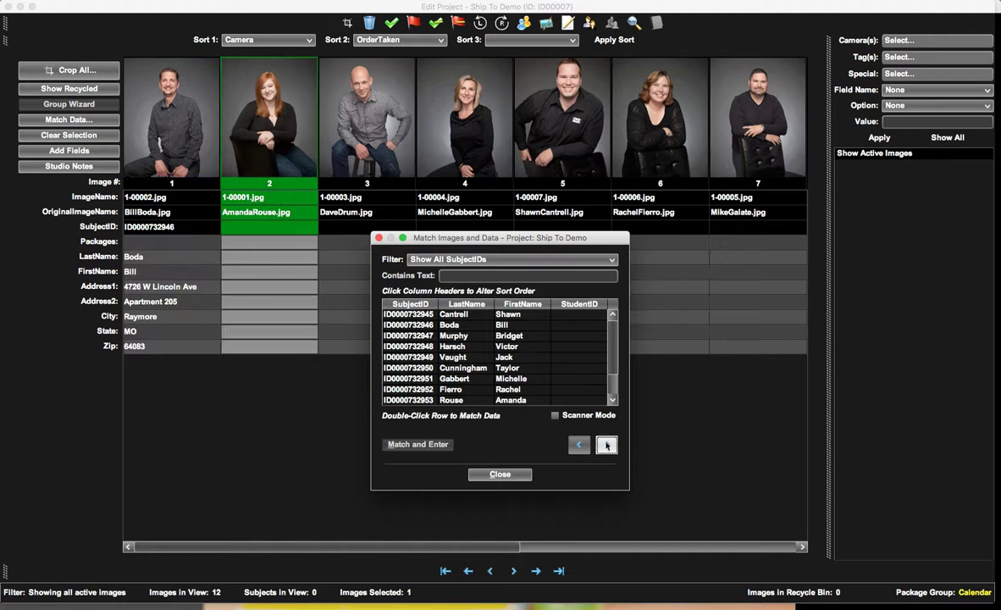
scroll(477, 343, "down", 3)
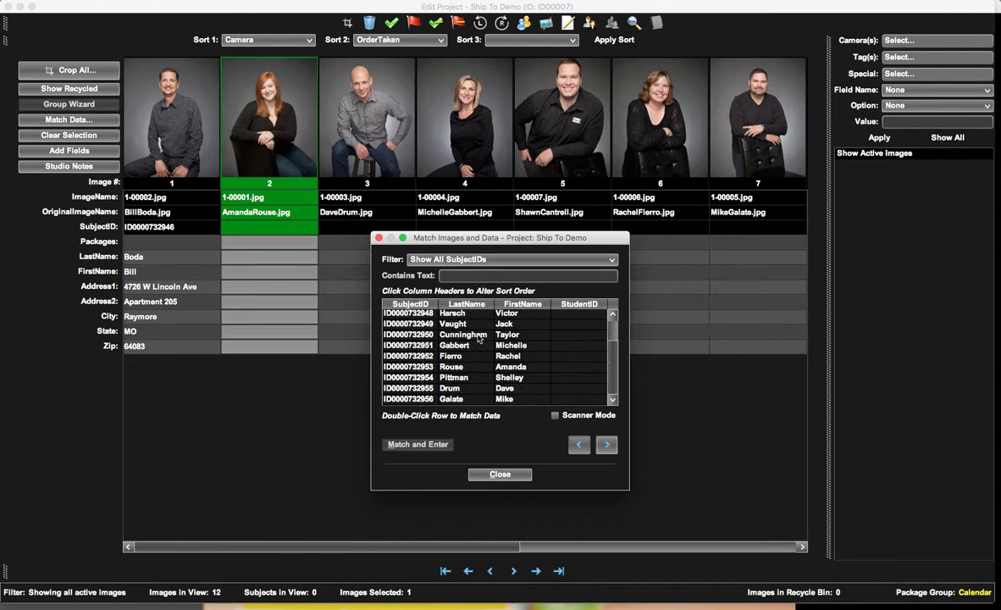
left_click(471, 366)
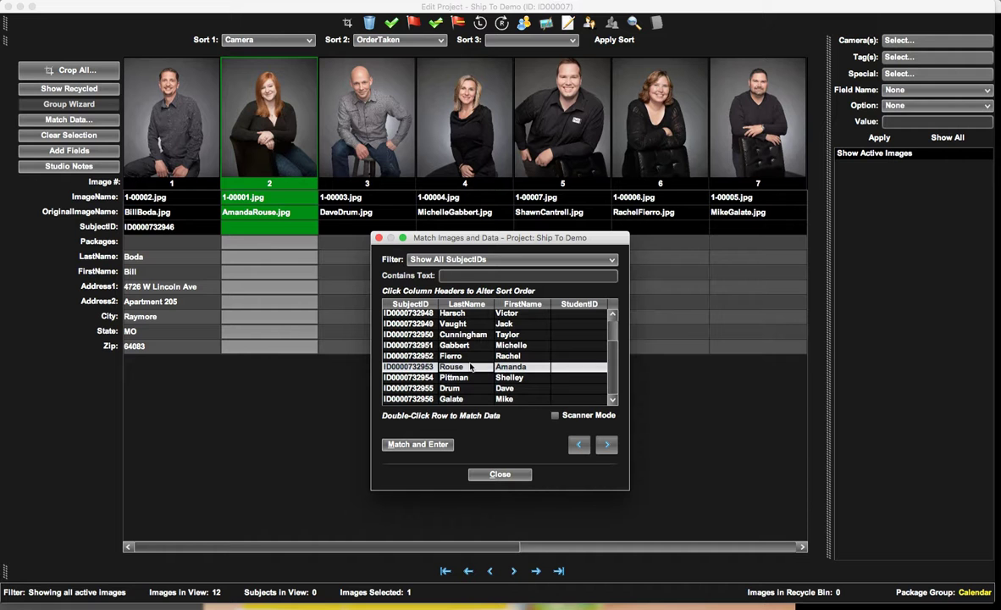
left_click(608, 445)
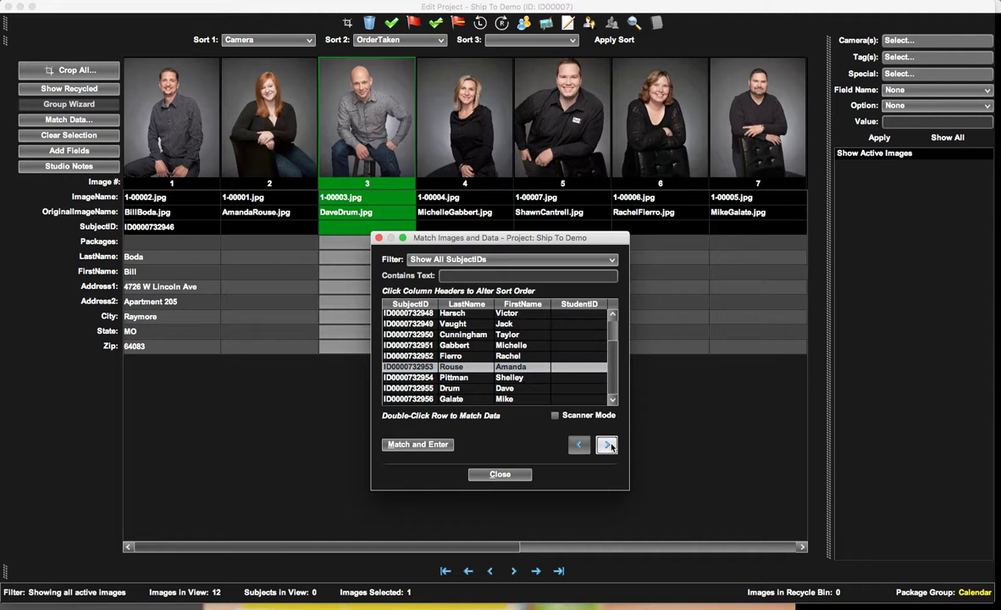
left_click(267, 133)
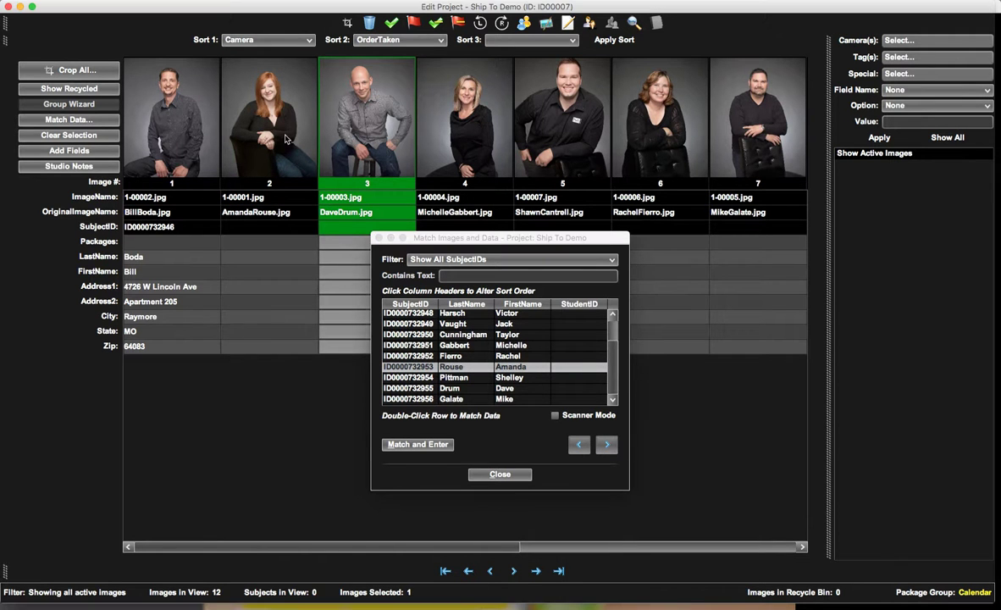
double_click(513, 369)
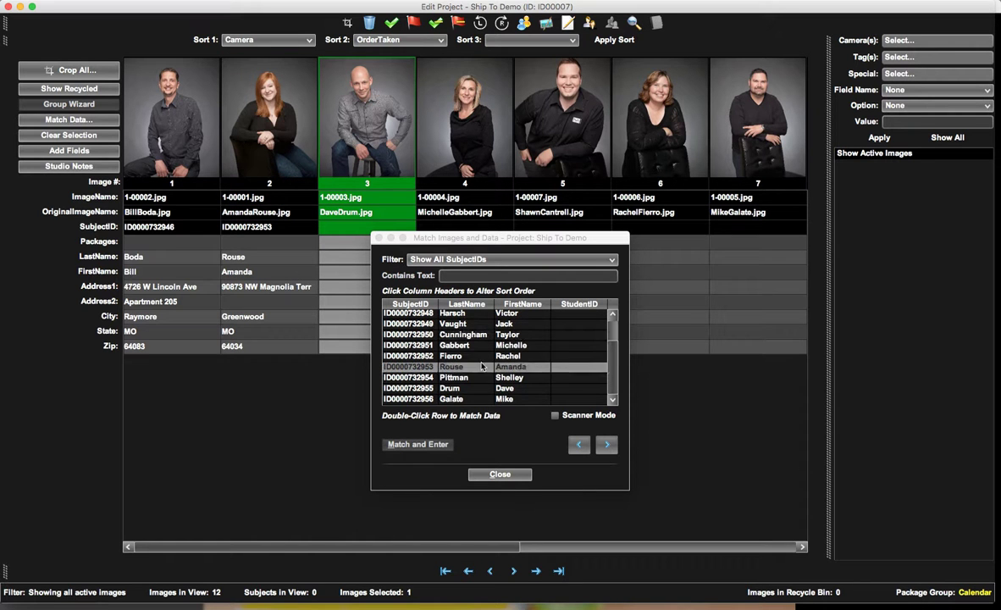
Match image 3 to the subject record named in its original filename.
left_click(476, 388)
left_click(504, 391)
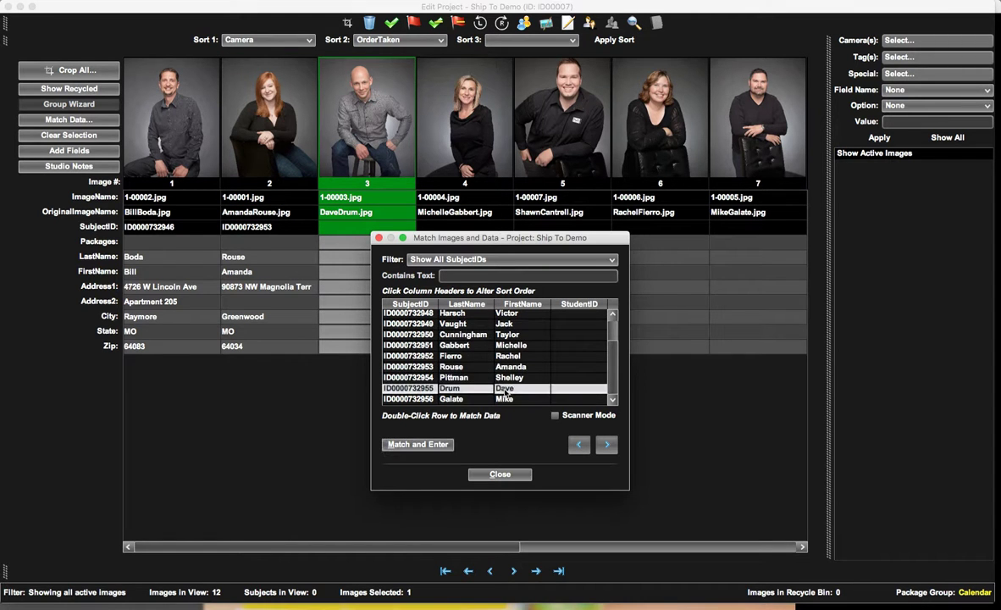
double_click(506, 390)
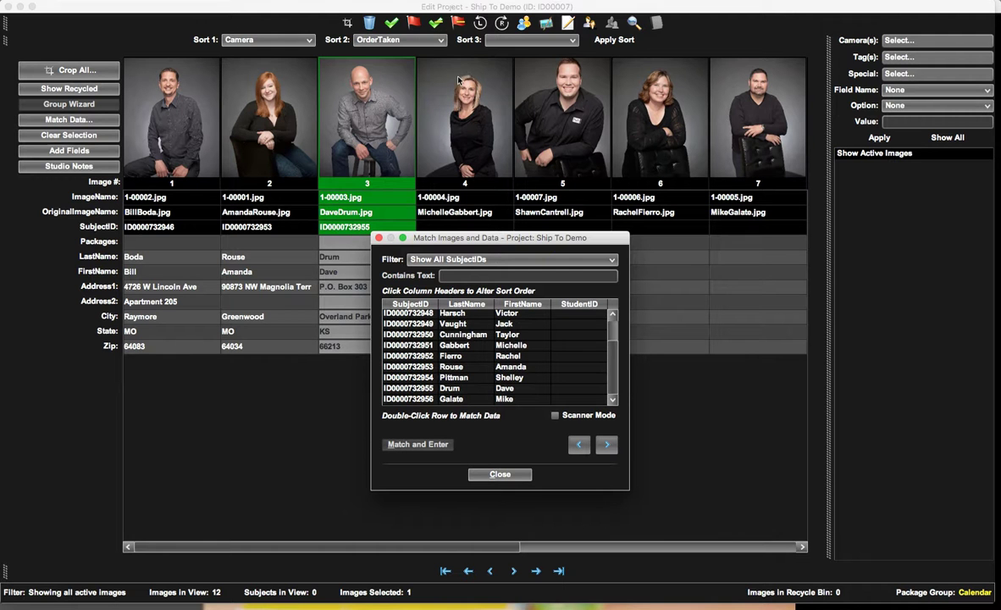
Match image 4 to the subject record named in its original filename.
left_click(426, 74)
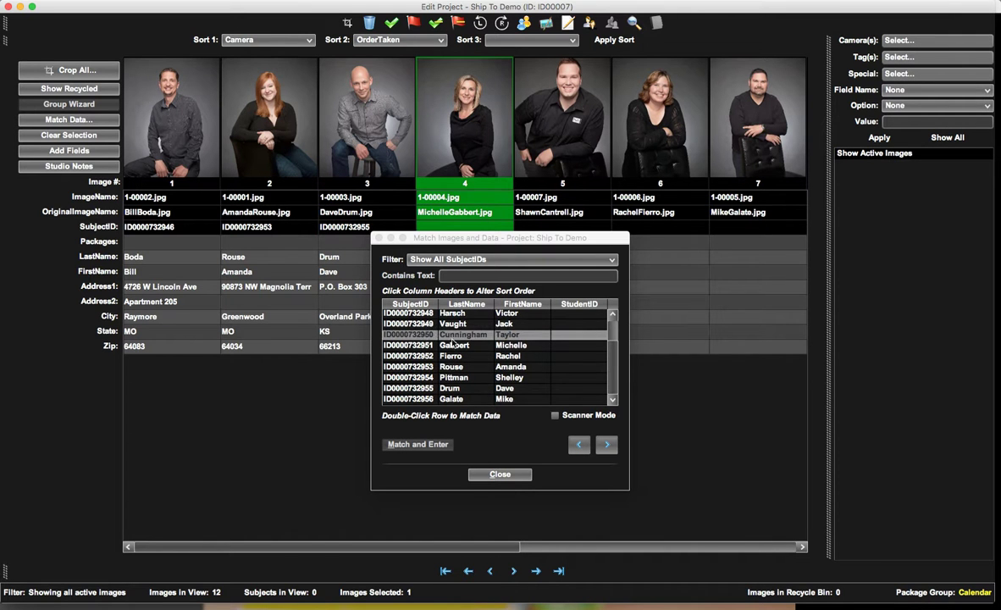
scroll(454, 342, "up", 3)
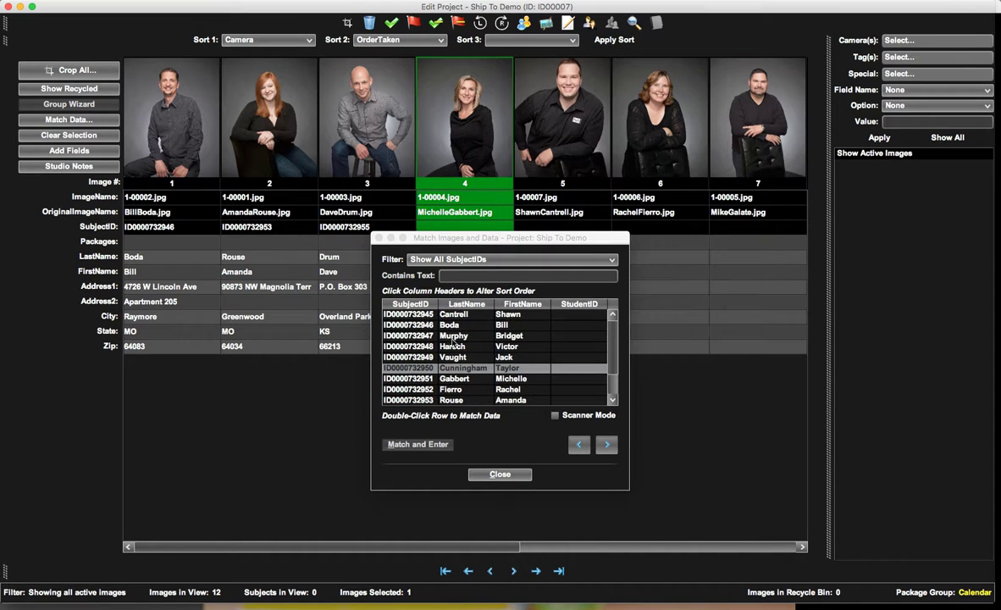
scroll(454, 342, "down", 3)
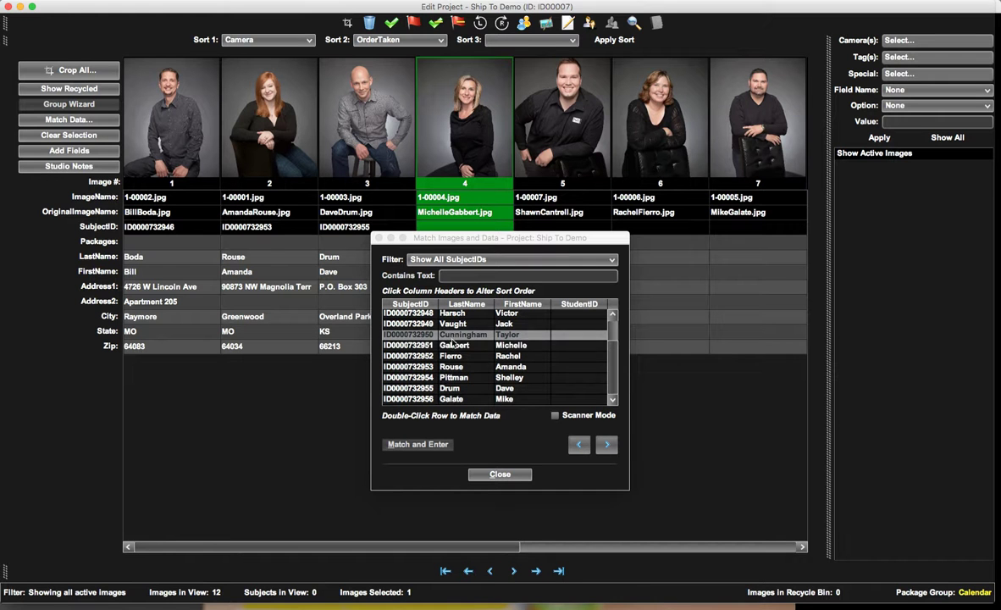
left_click(454, 345)
double_click(454, 345)
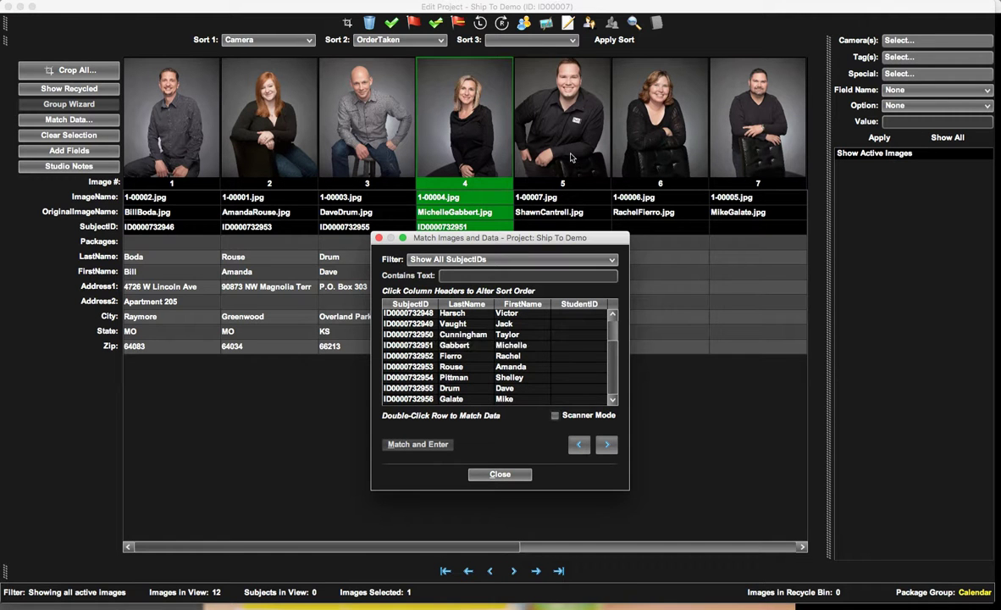
Match image 5 to the subject record named in its original filename.
left_click(530, 144)
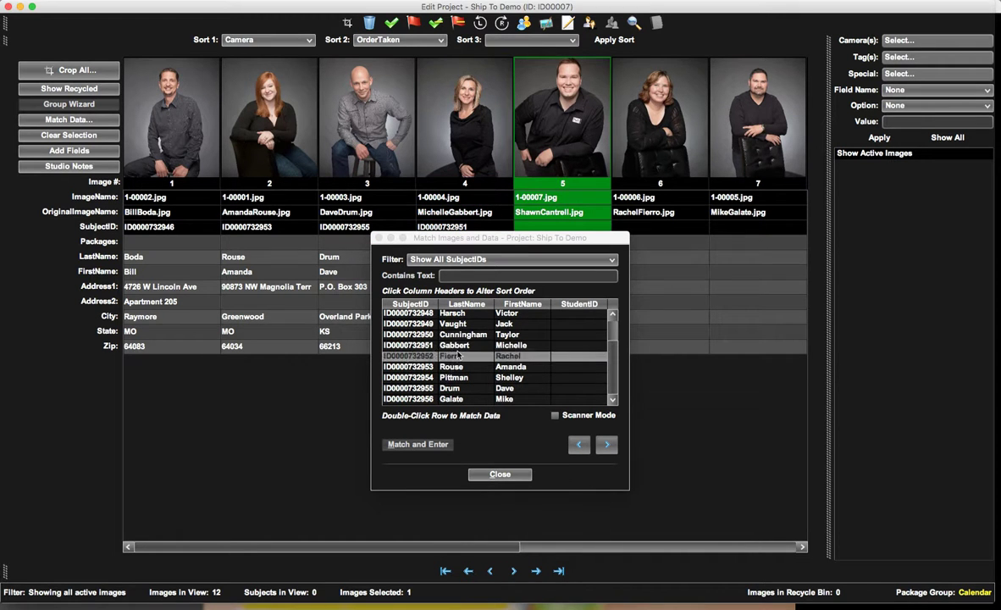
scroll(458, 355, "up", 3)
left_click(457, 315)
double_click(457, 315)
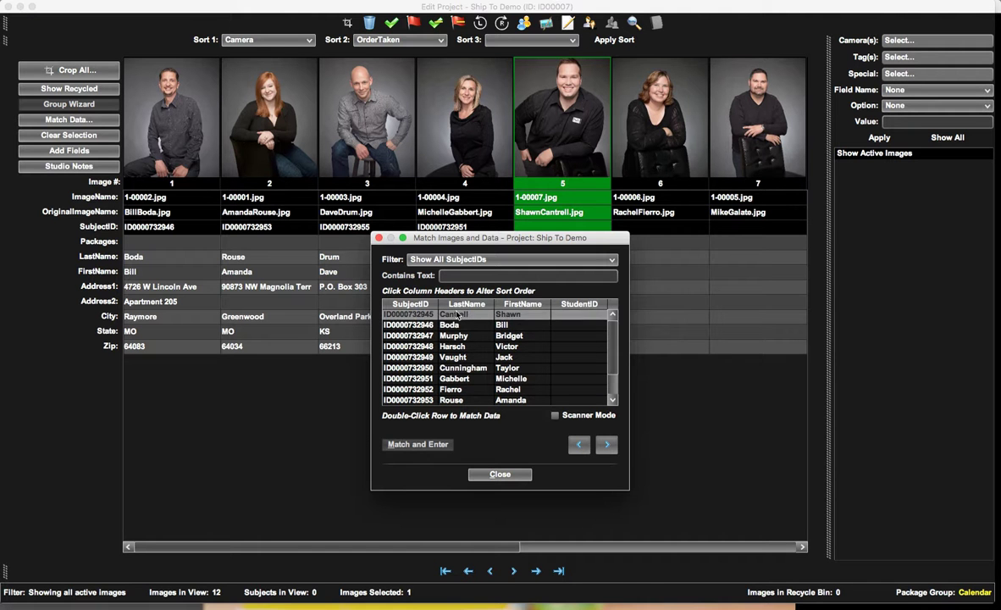
Match images 6 and 7 to the subject records named in their original filenames.
left_click(686, 100)
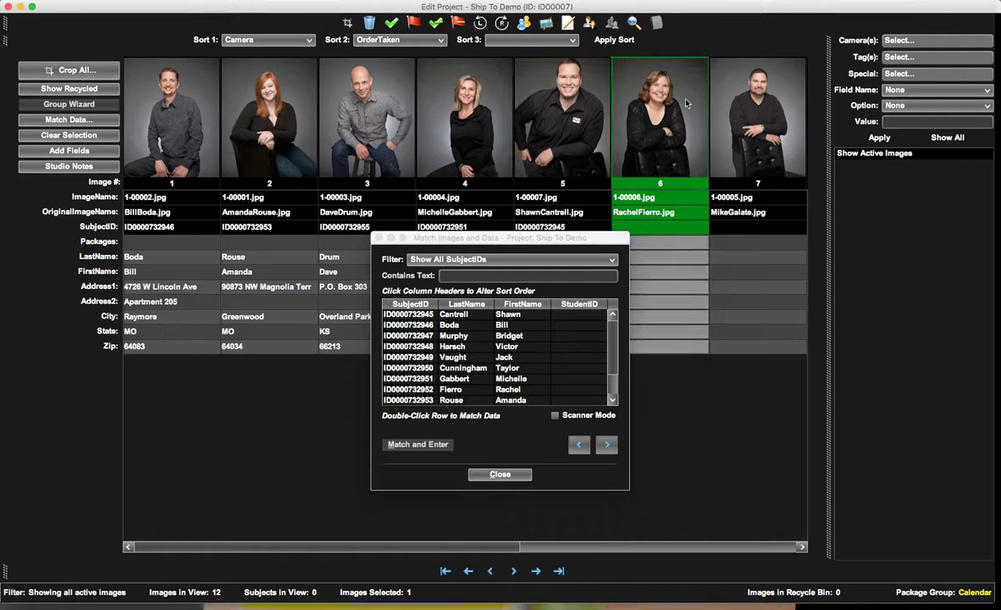
scroll(490, 328, "down", 2)
left_click(457, 358)
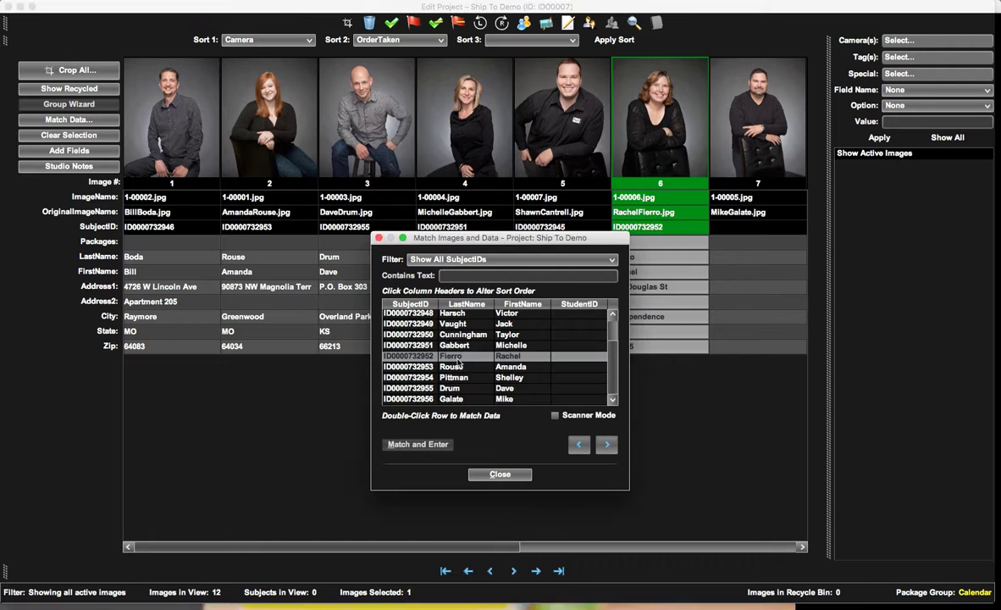
double_click(458, 358)
left_click(457, 388)
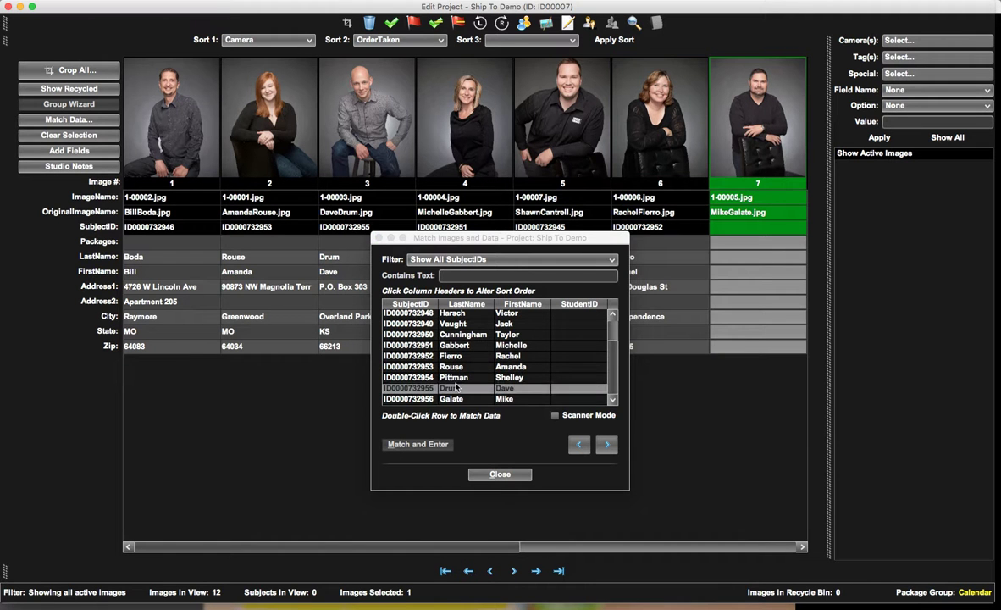
double_click(457, 398)
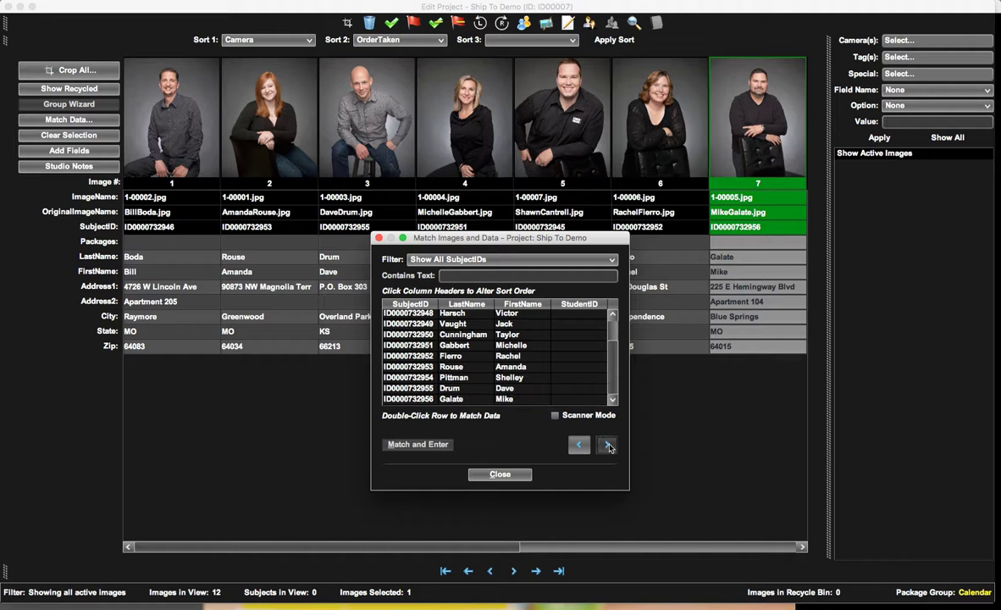
Match image 8 to the record sharing its filename's first name, and image 9 to the record named in its filename.
left_click(607, 445)
left_click(471, 369)
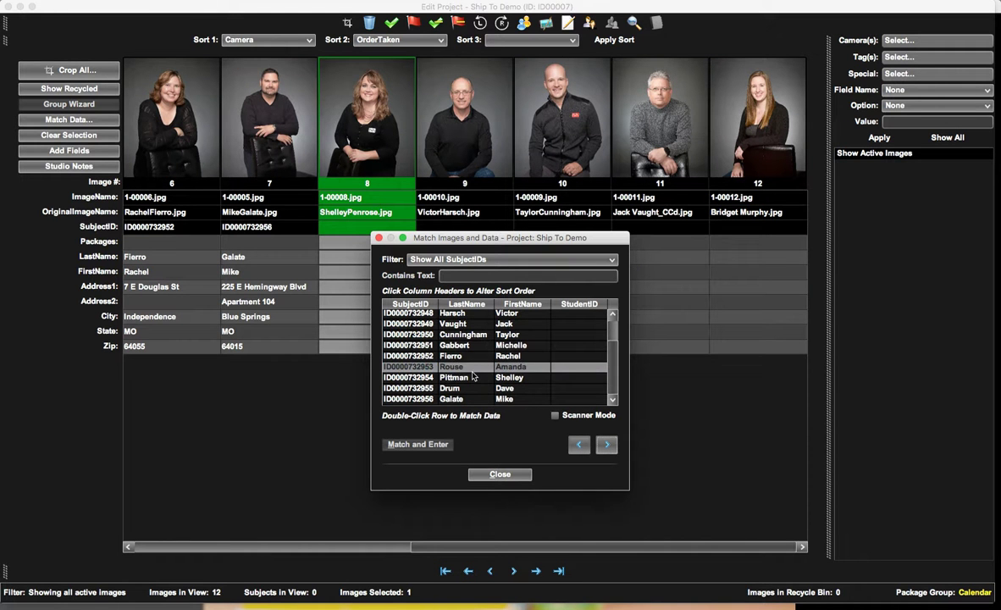
double_click(464, 378)
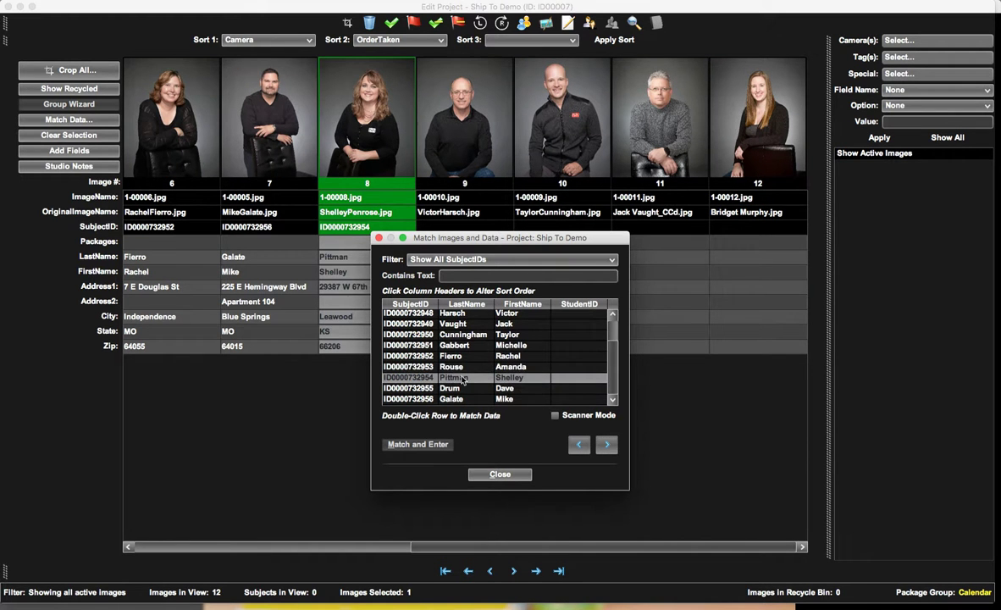
left_click(605, 445)
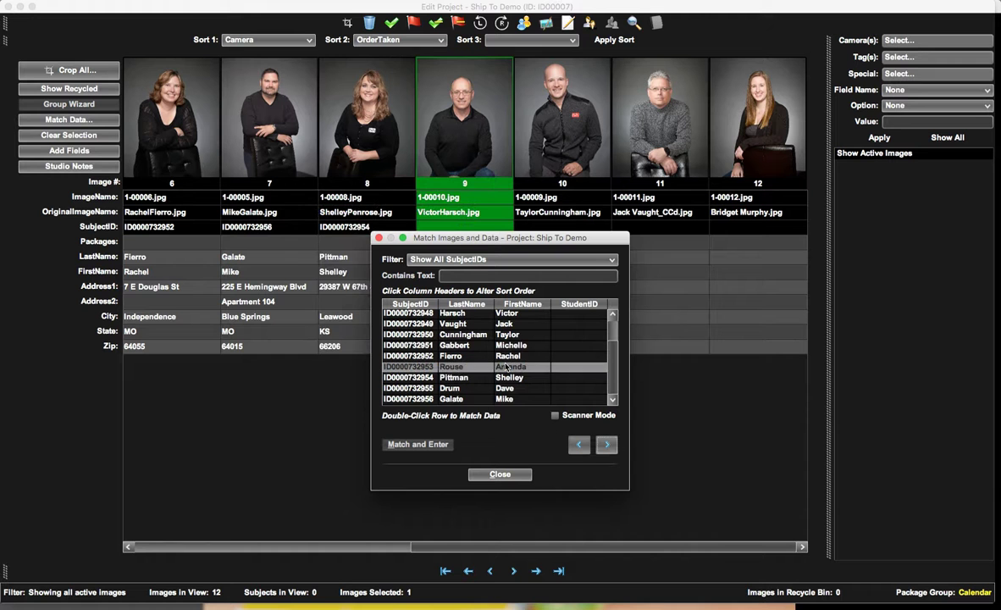
double_click(480, 316)
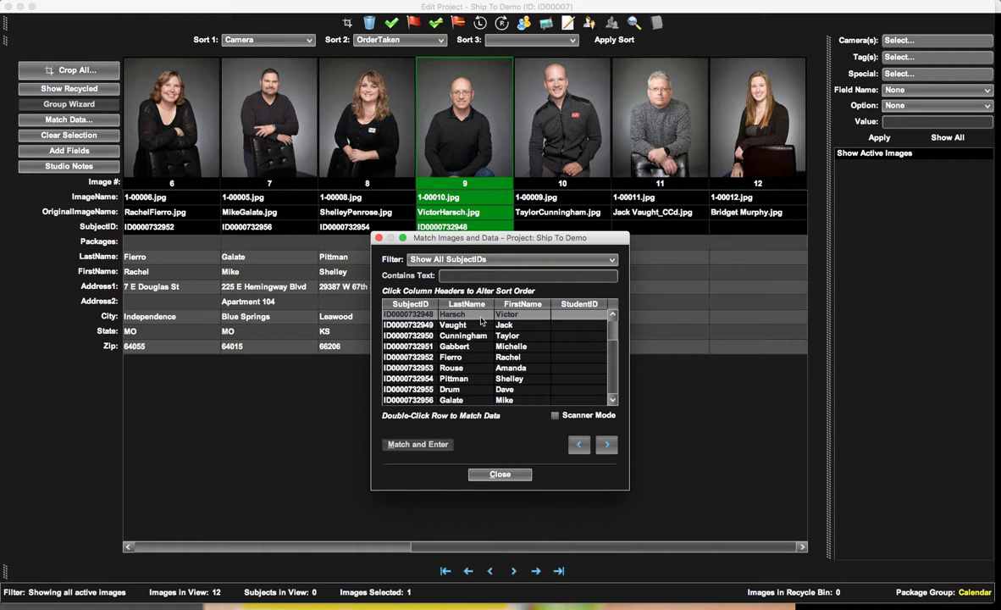
Match images 10 and 11 to the subject records named in their original filenames.
left_click(532, 121)
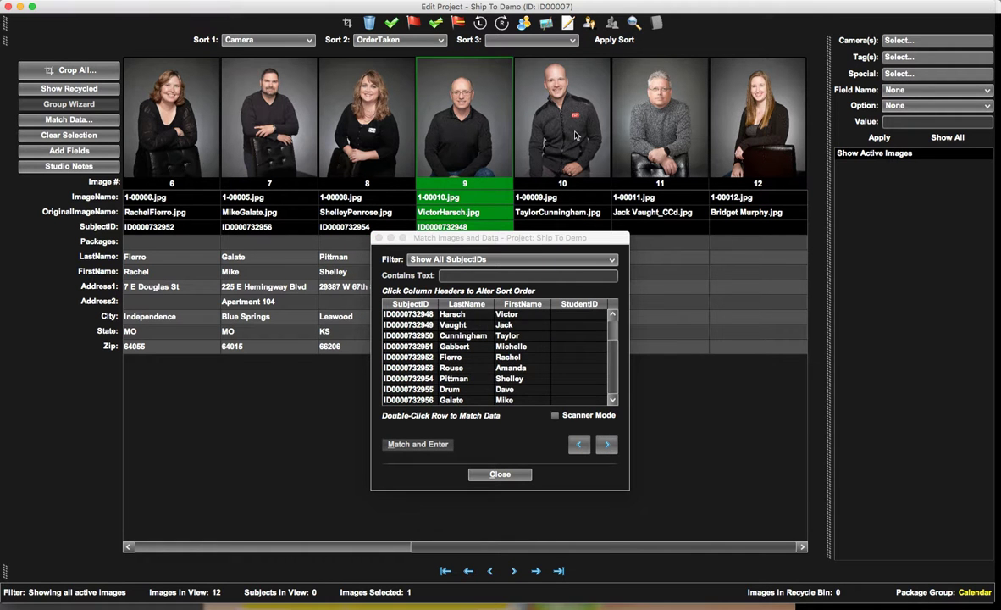
double_click(494, 337)
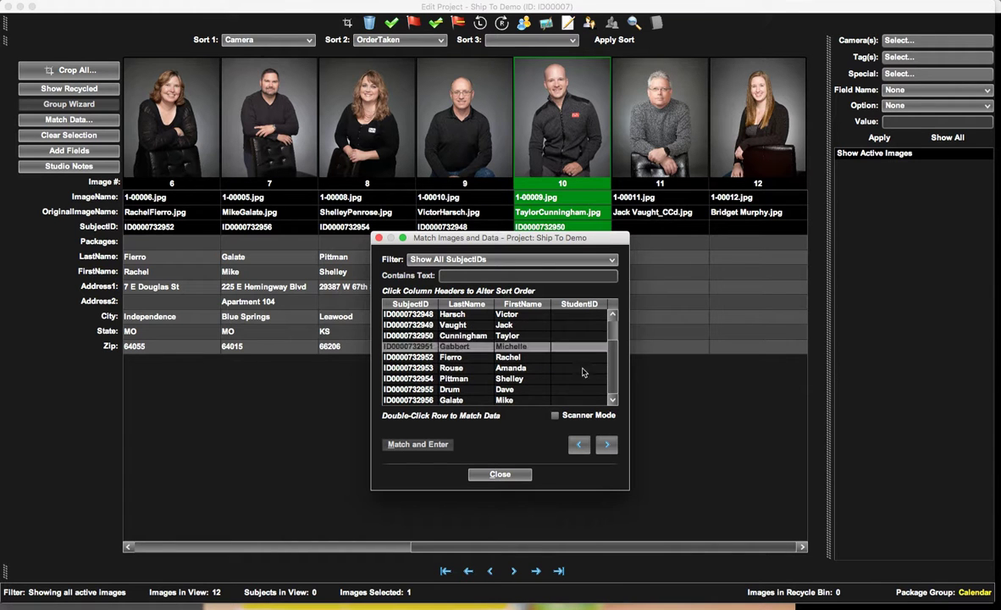
left_click(606, 445)
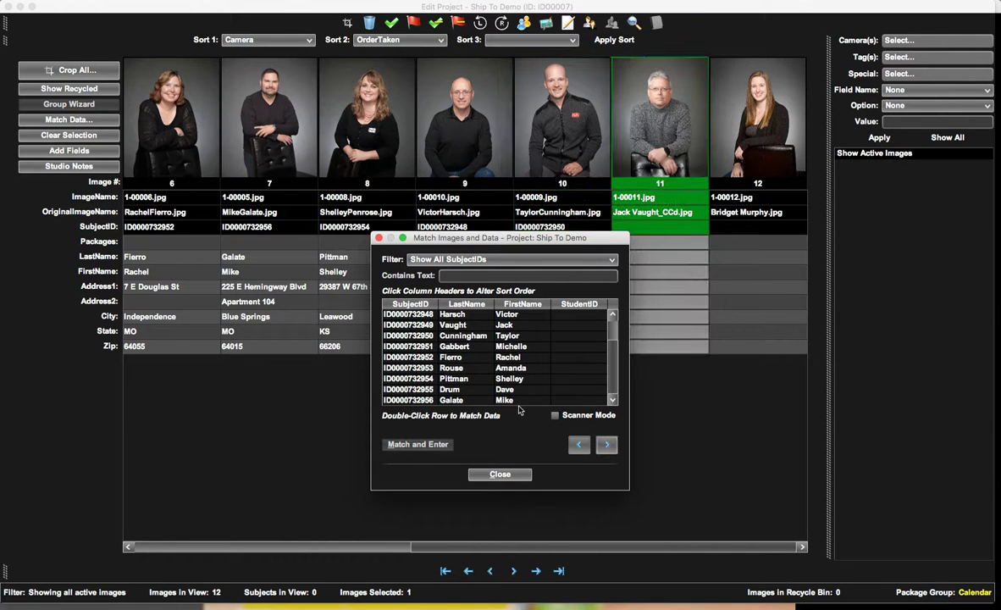
double_click(501, 327)
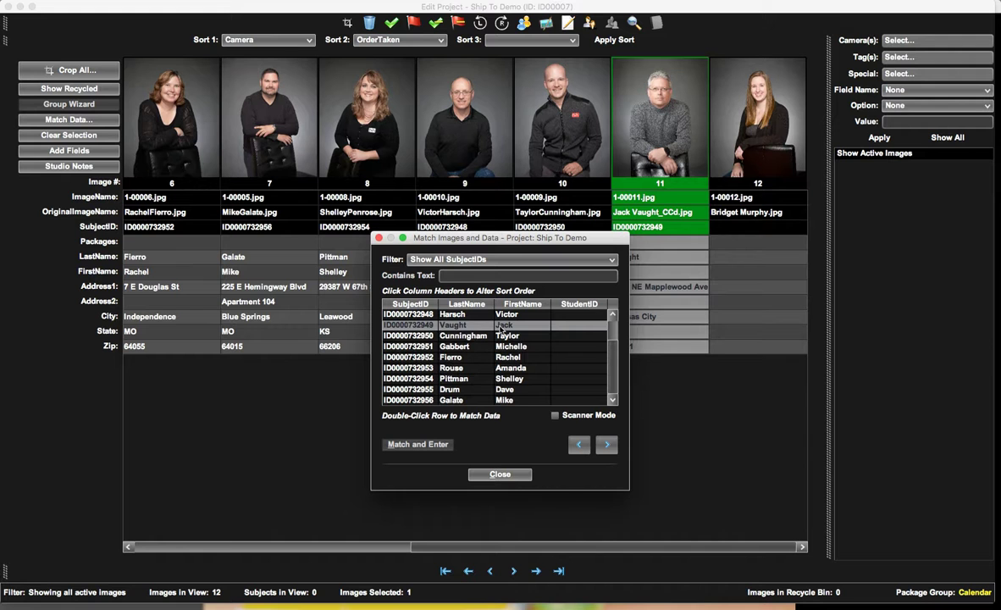
Match image 12 to the subject record named in its original filename and close the matching window.
left_click(607, 445)
left_click(509, 389)
scroll(559, 364, "up", 2)
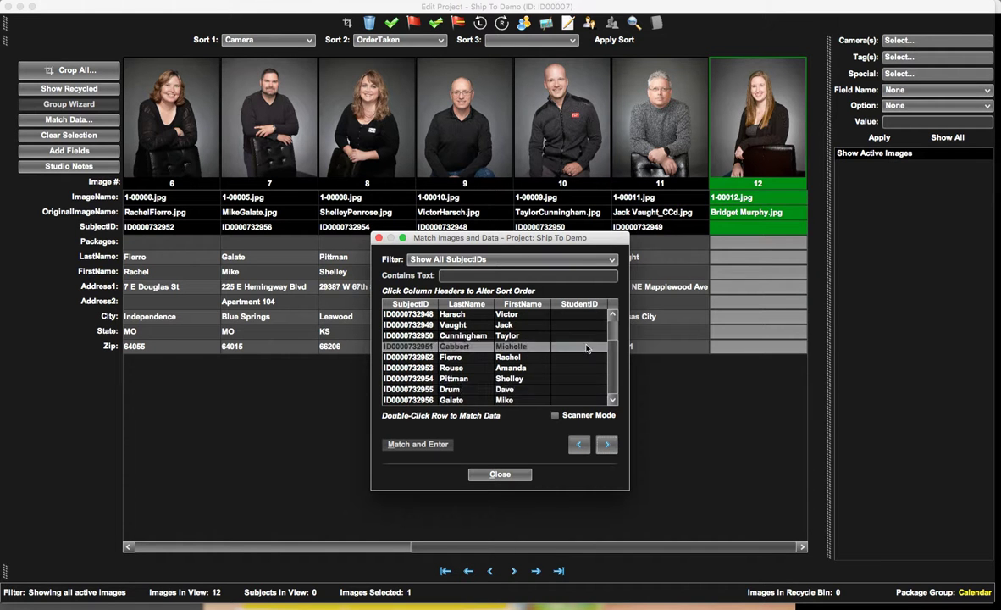
scroll(615, 359, "up", 2)
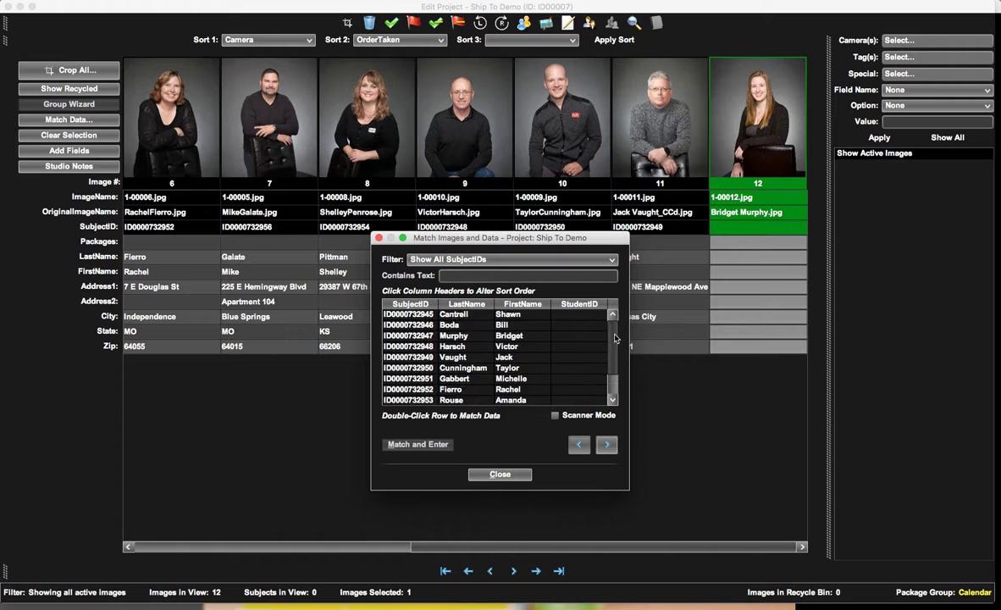
left_click(558, 337)
double_click(544, 336)
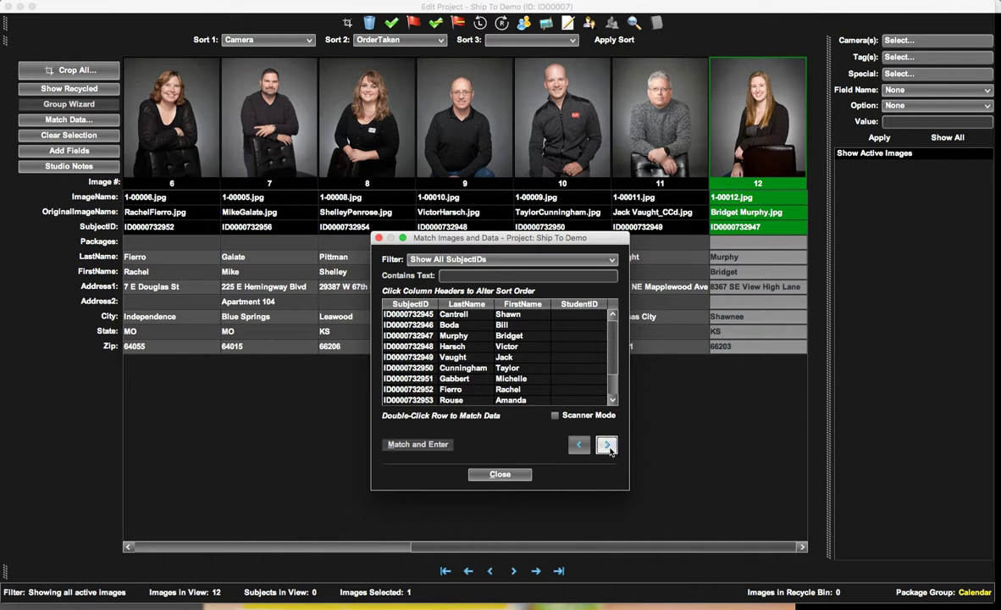
left_click(500, 474)
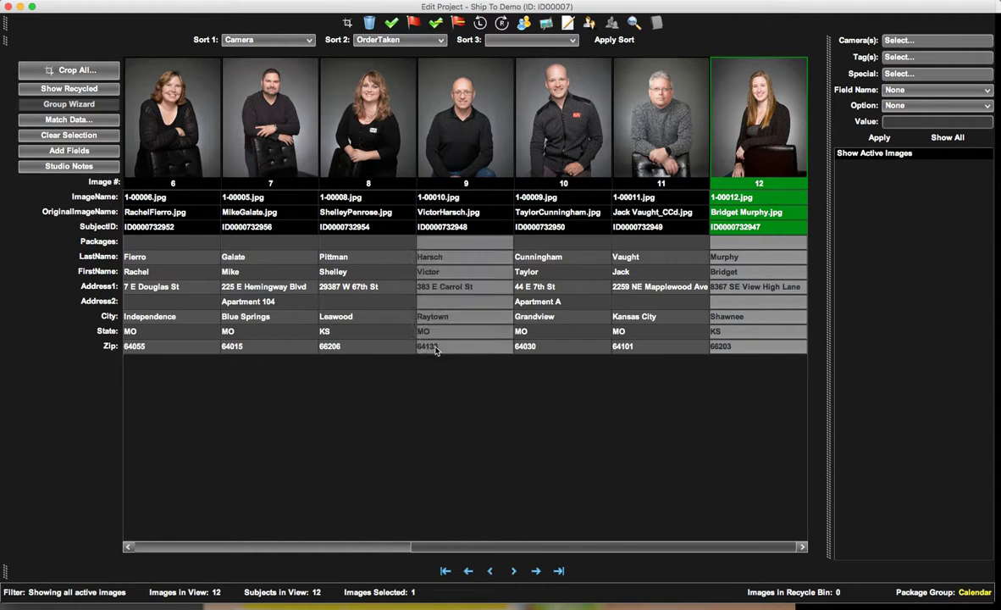
Show all import fields and add ShipToAddress1, ShipToAddress2, ShipToCity, ShipToName, ShipToState and ShipToZip to the project.
left_click(69, 150)
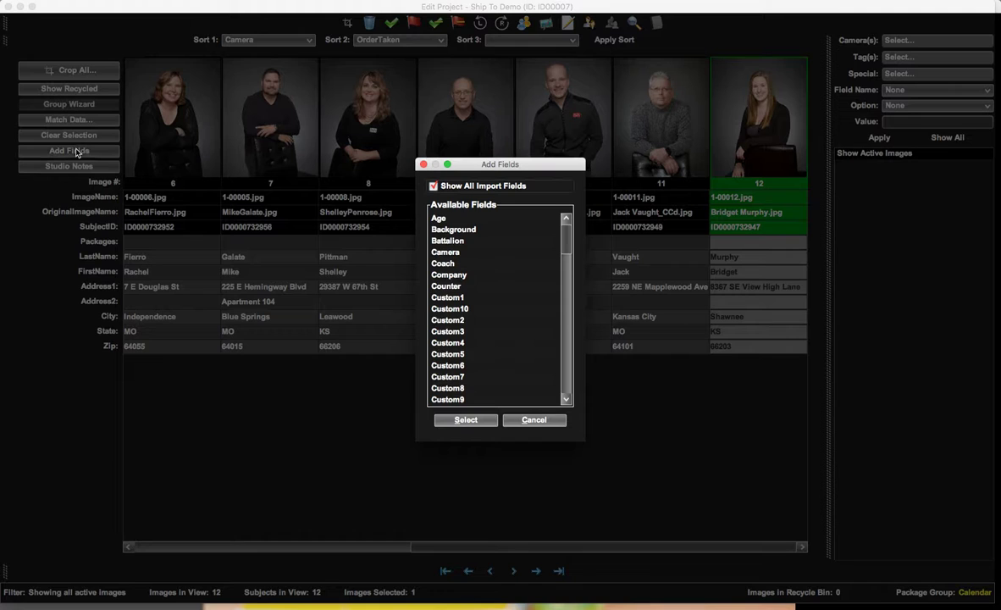
left_click(448, 321)
scroll(494, 332, "down", 10)
scroll(494, 336, "down", 5)
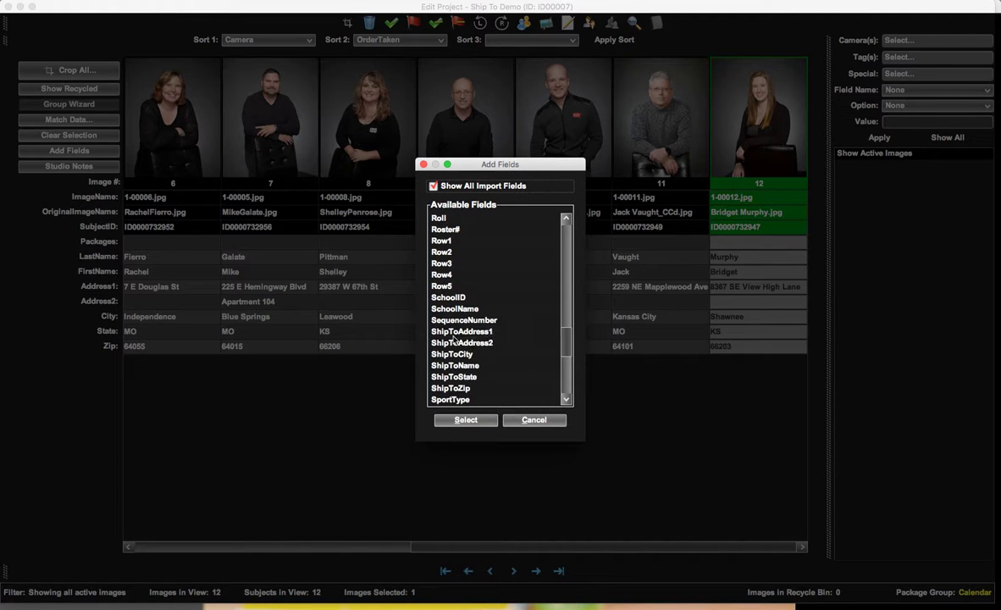
left_click(454, 332)
left_click_drag(455, 332, 458, 389)
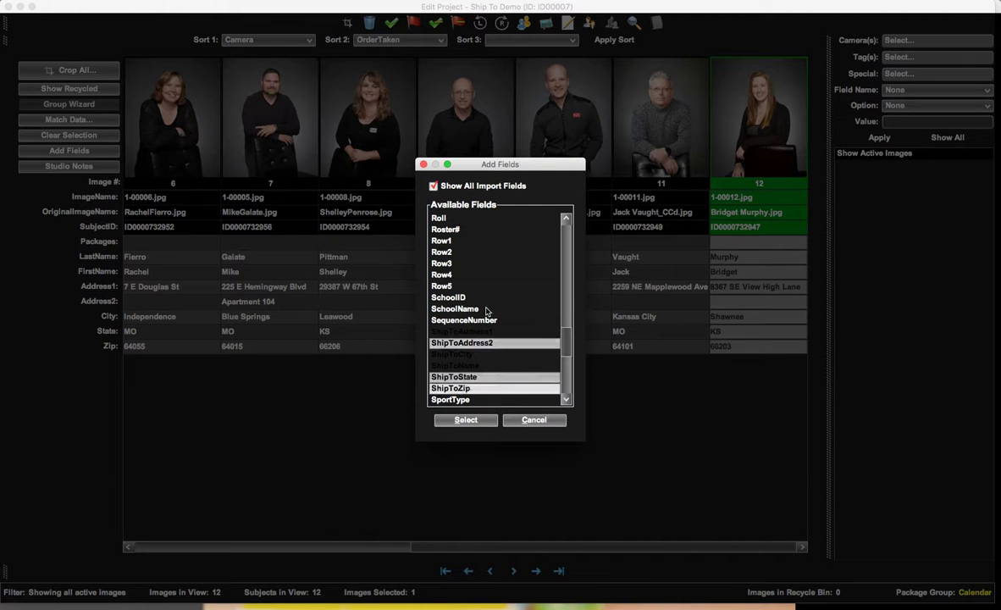
left_click(466, 420)
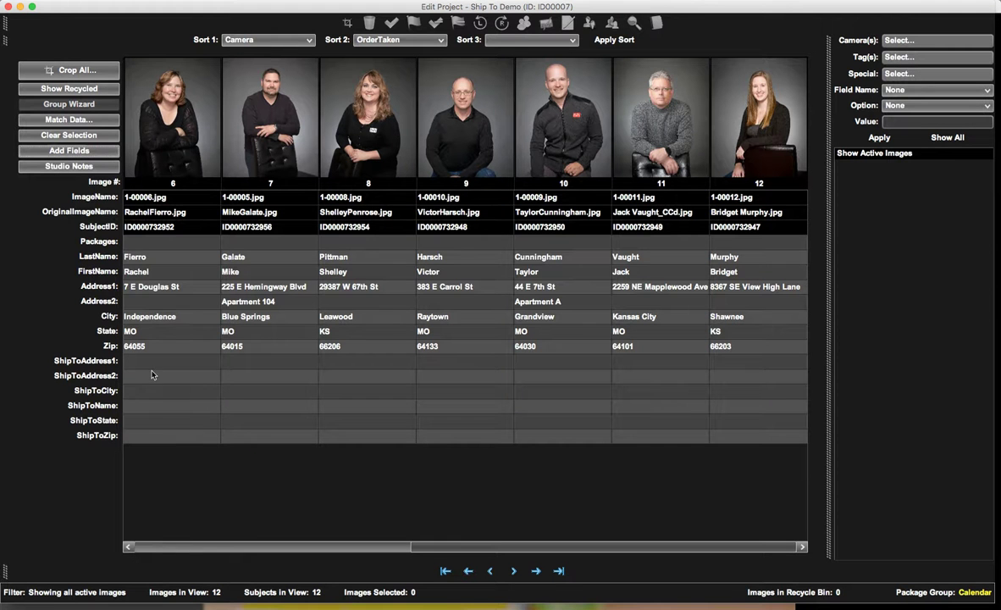
View the rename and hide options available for the Address1 field.
left_click(205, 393)
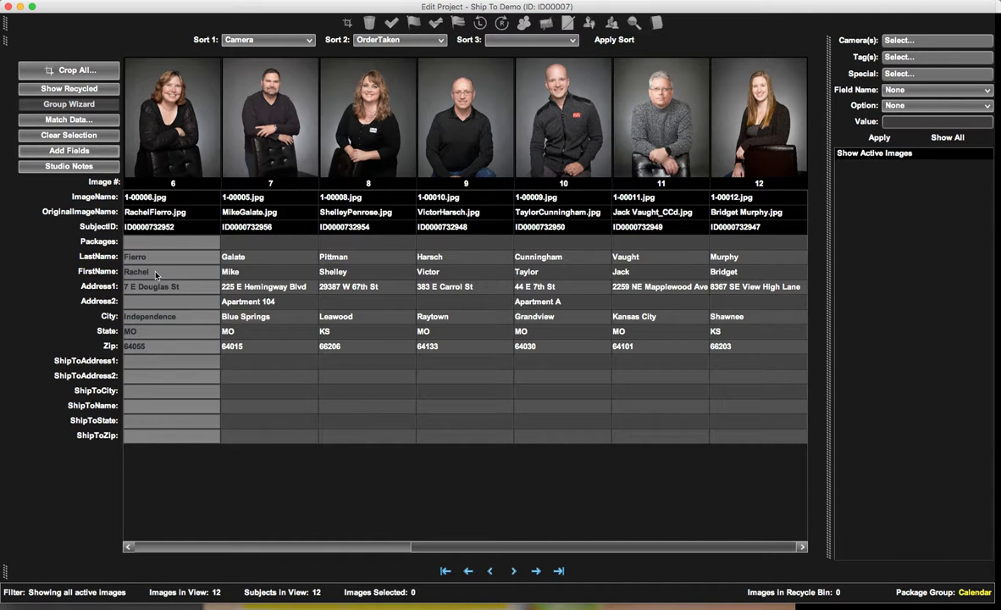
left_click(113, 287)
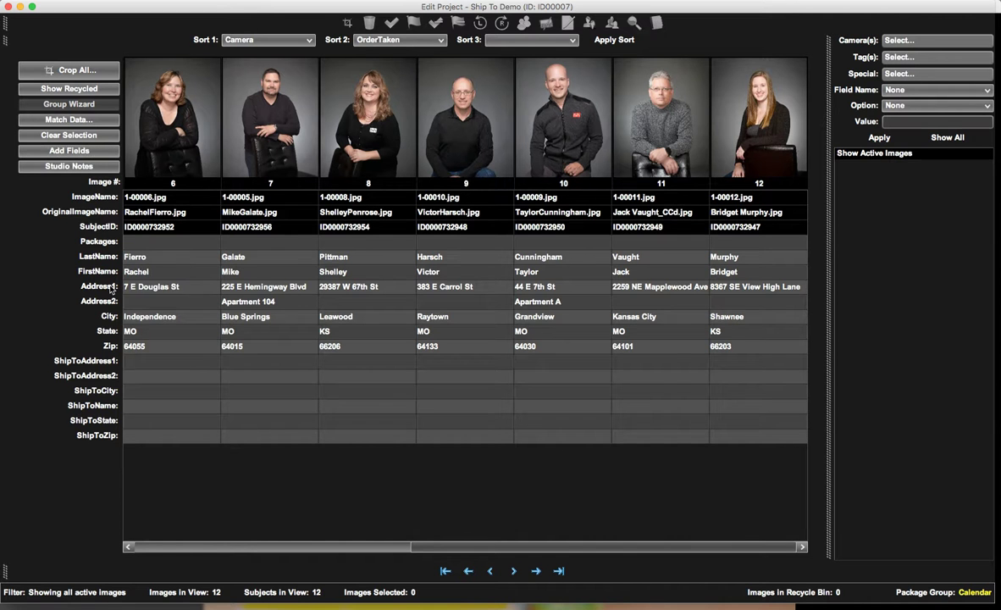
right_click(111, 288)
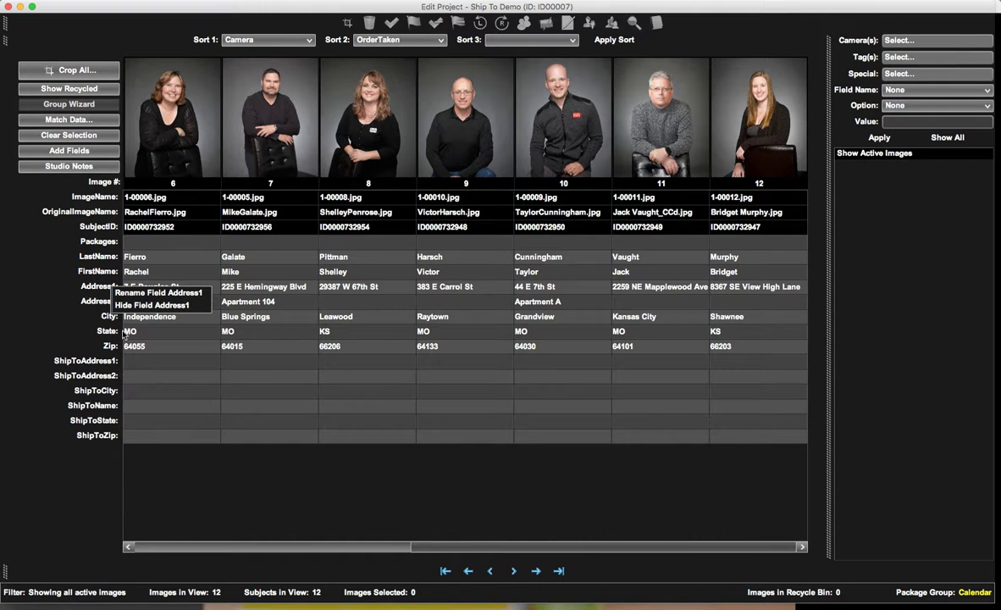
Select all images and run Validate Ship to, filling the ShipTo fields from the subjects' names and addresses.
left_click(166, 164)
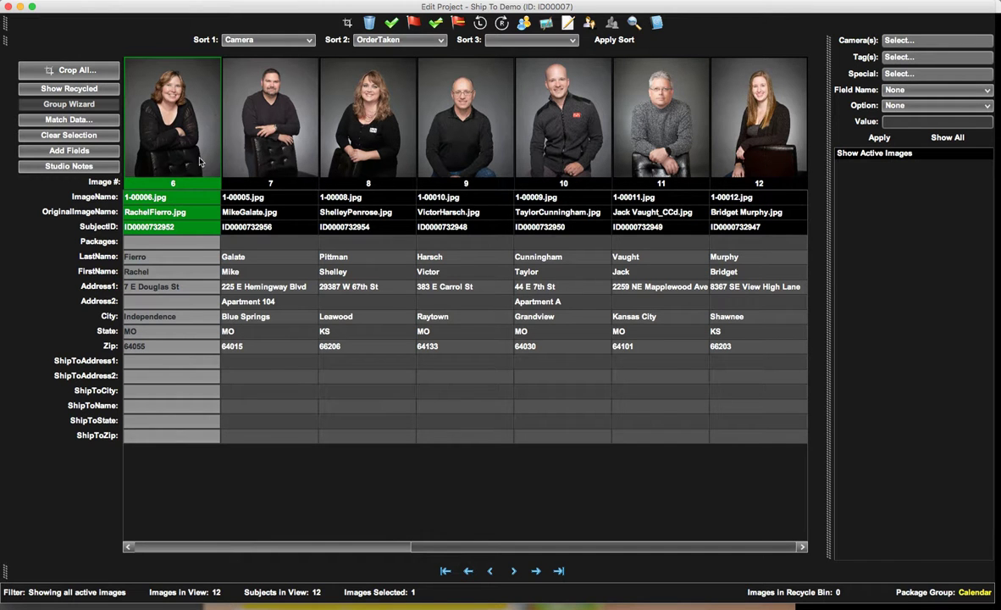
key("super+a")
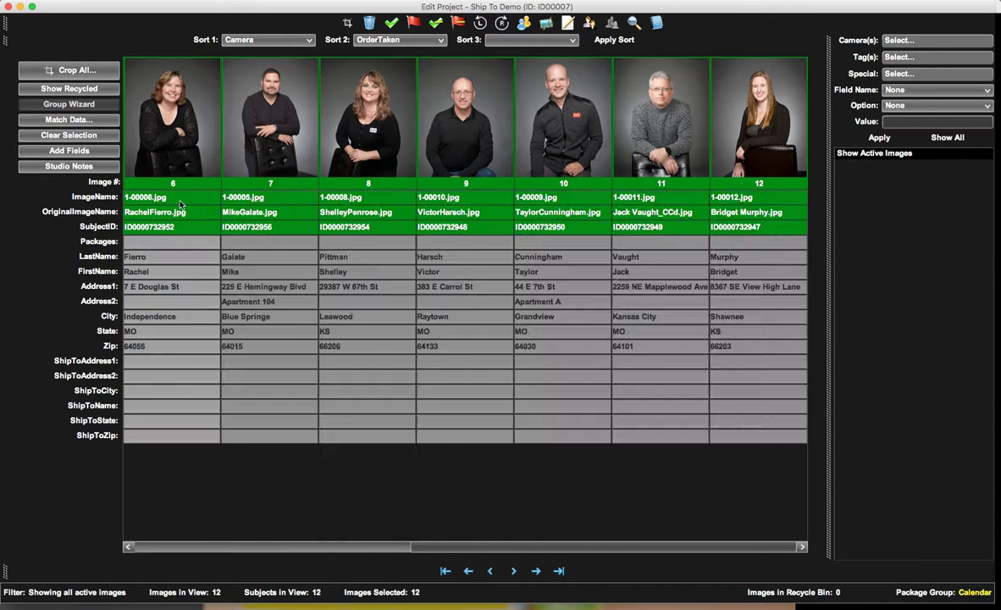
left_click(657, 26)
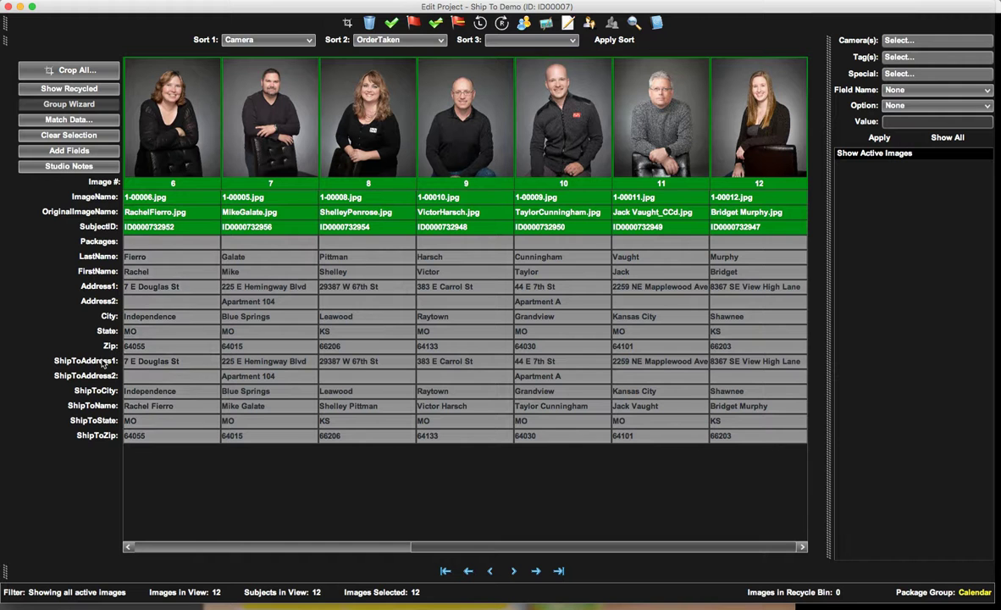
Move the ShipToName field above ShipToAddress1 and review the ShipTo data across all images.
left_click_drag(89, 407, 100, 362)
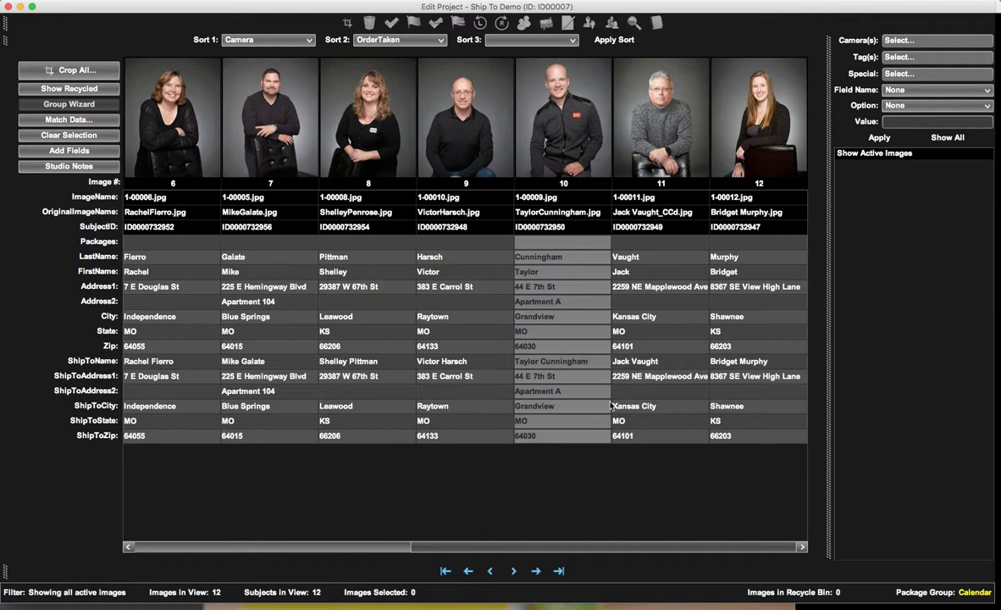
scroll(611, 406, "left", 1)
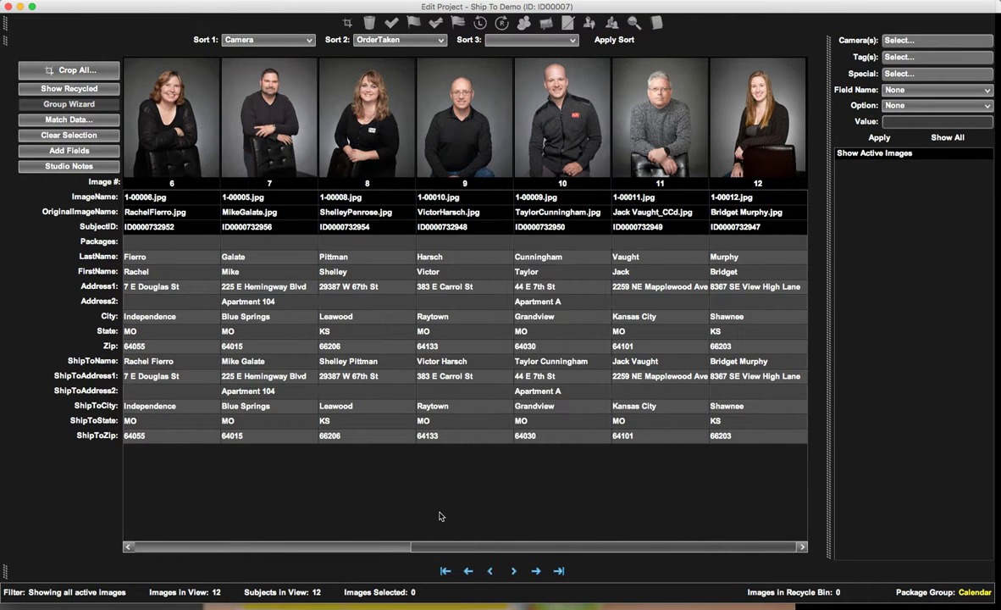
left_click(381, 548)
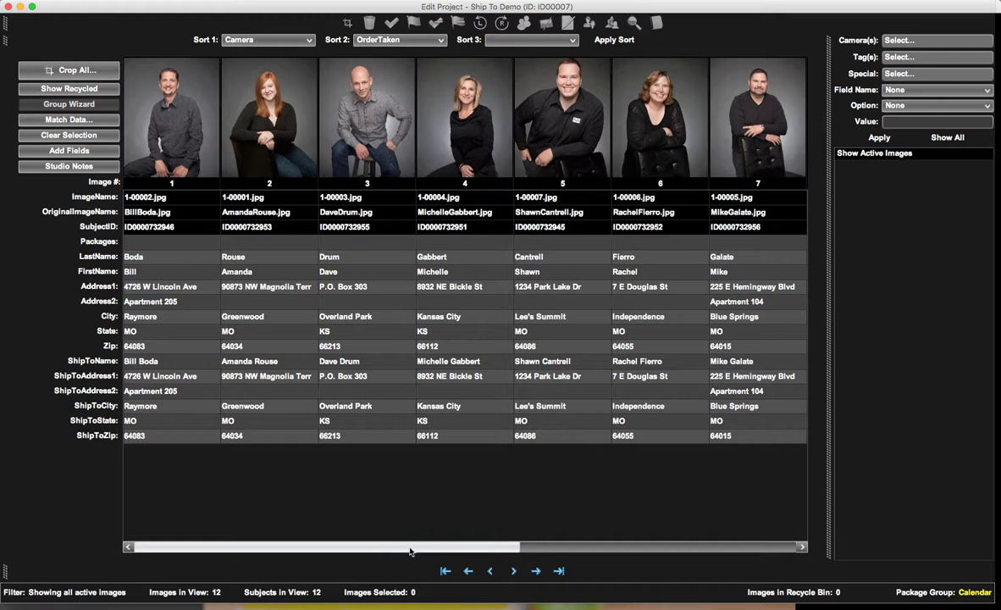
left_click(549, 548)
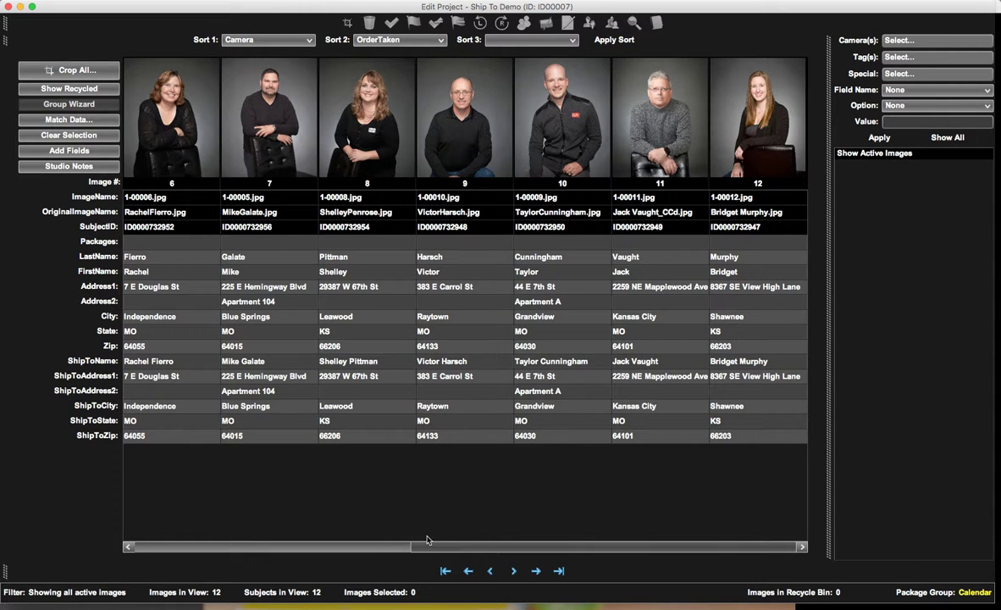
left_click(394, 547)
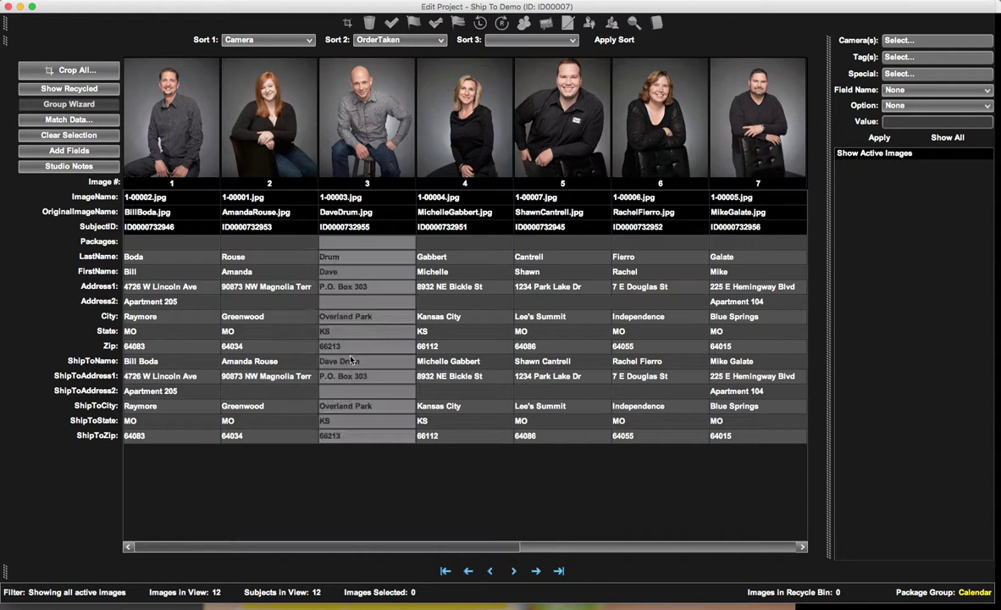
Select image 3 and look over its shipping data alongside image 1.
left_click(373, 150)
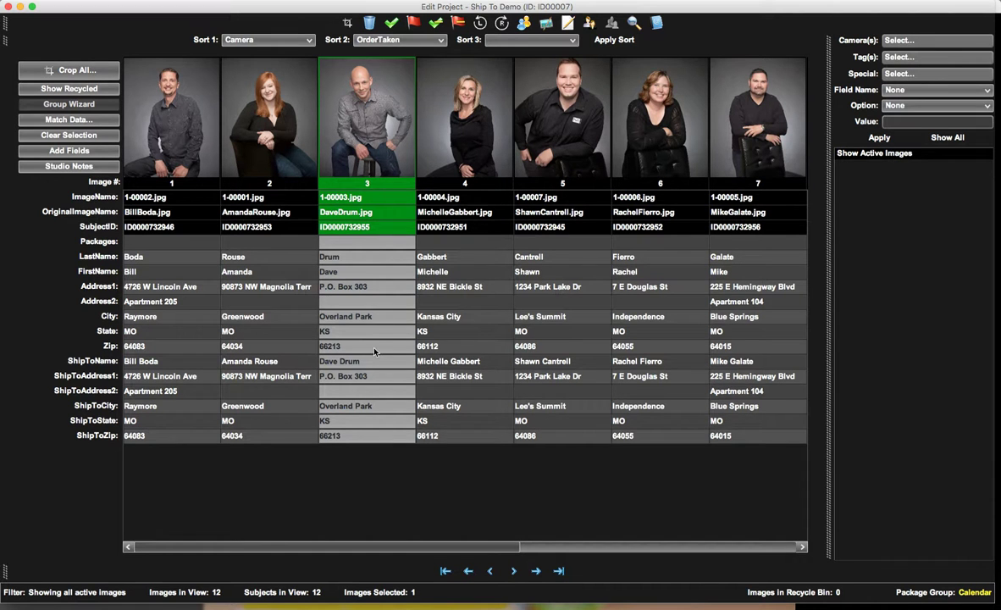
left_click(156, 407)
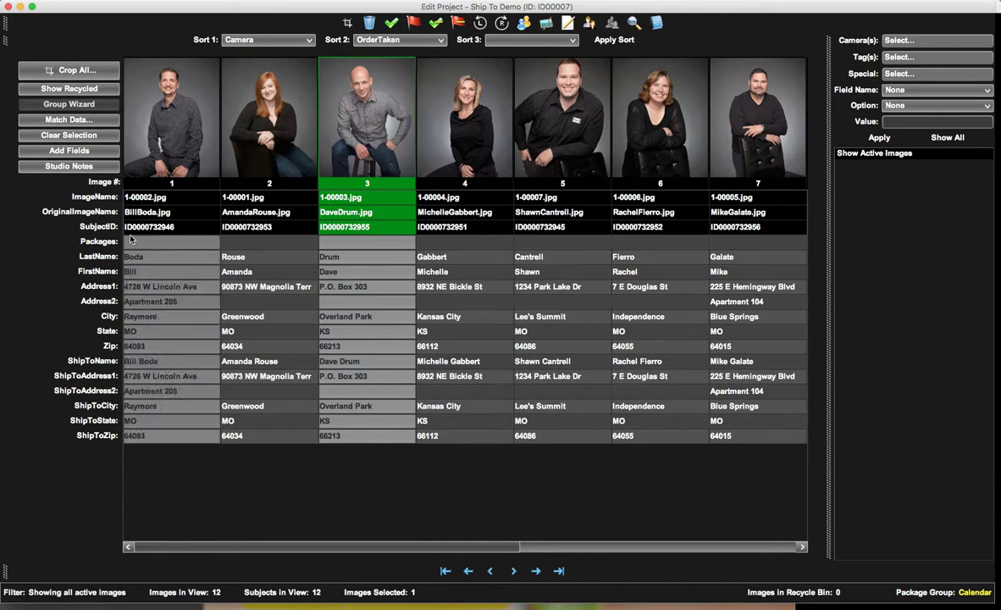
left_click(254, 231)
left_click(195, 214)
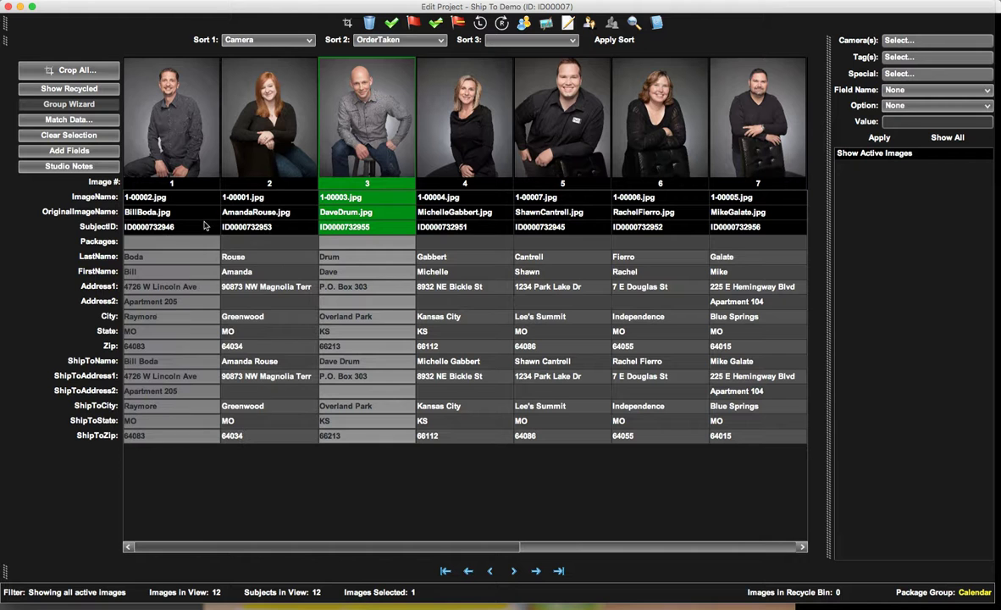